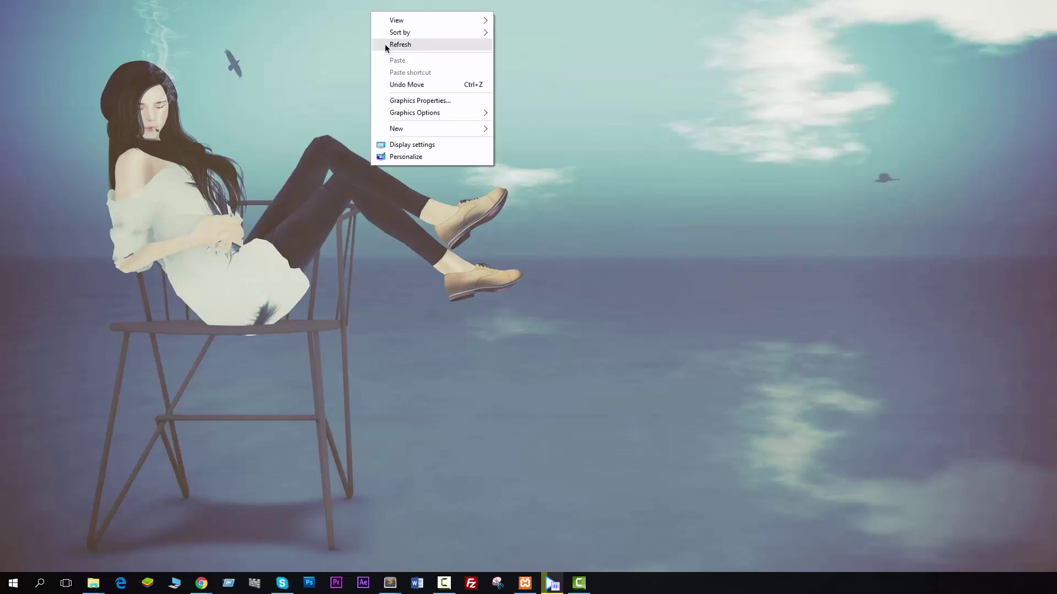
# Refresh the desktop and search Windows for 'imo'.
pyautogui.click(385, 45)
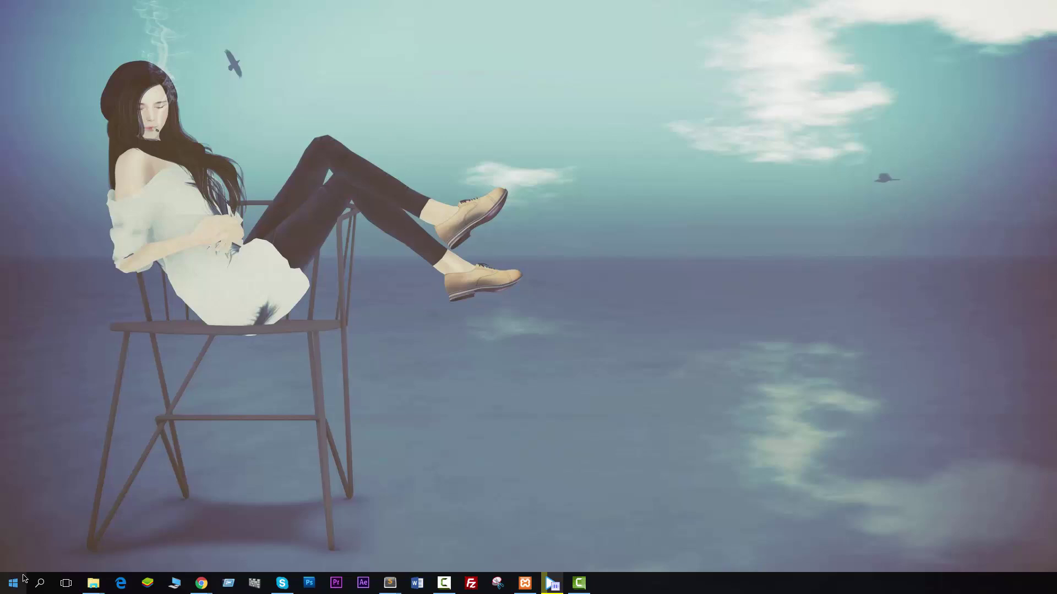
pyautogui.click(39, 583)
pyautogui.write('imo')
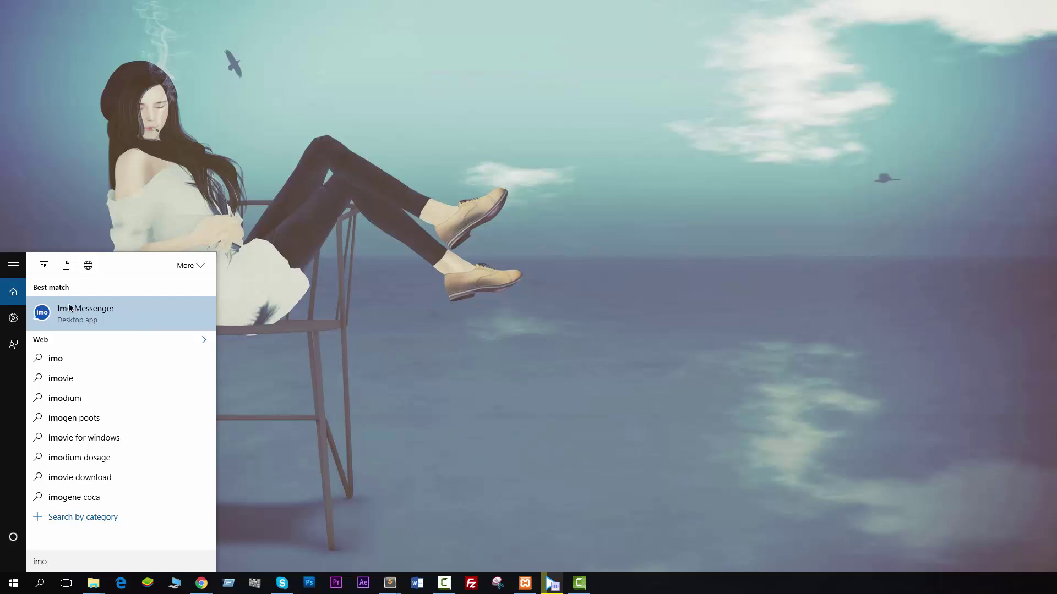
# Launch Imo Messenger from the search results, minimize it, and start BlueStacks.
pyautogui.click(69, 309)
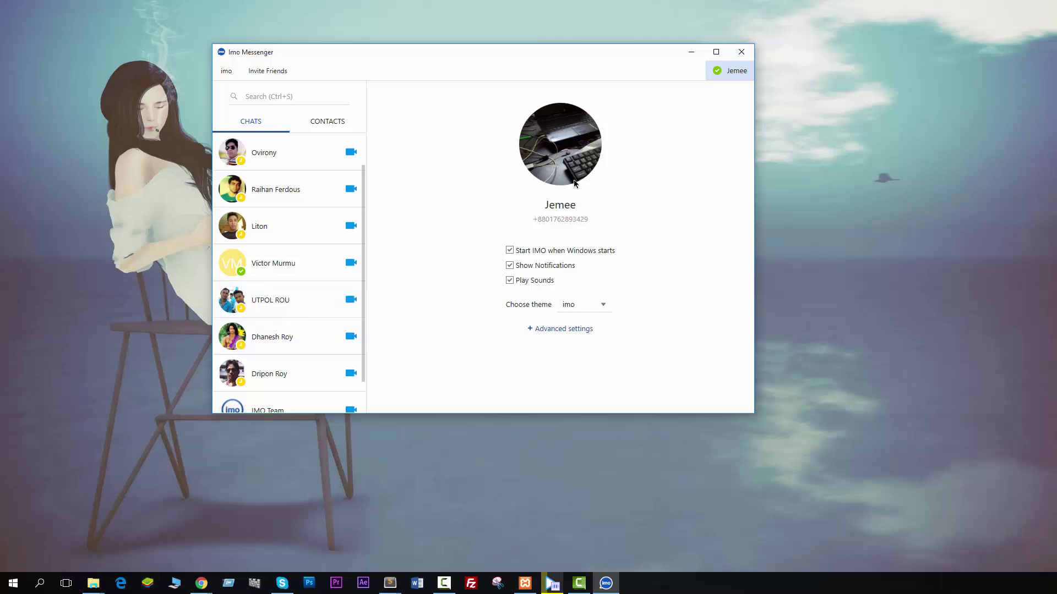
pyautogui.click(690, 53)
pyautogui.click(153, 580)
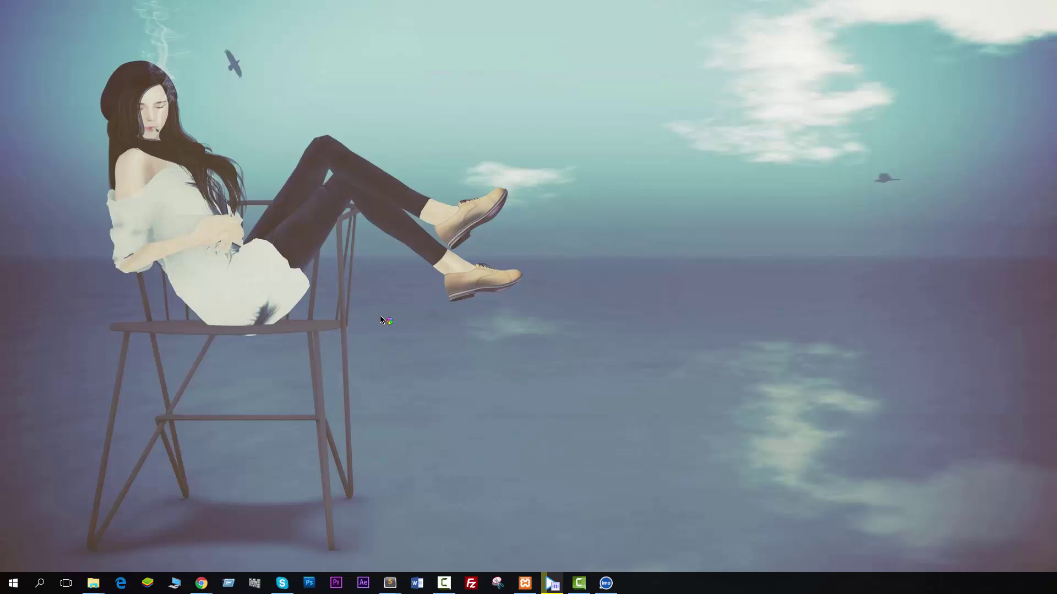
# Refresh the desktop, briefly restore and re-minimize Imo Messenger, and close BlueStacks.
pyautogui.rightClick(556, 150)
pyautogui.click(587, 185)
pyautogui.click(606, 583)
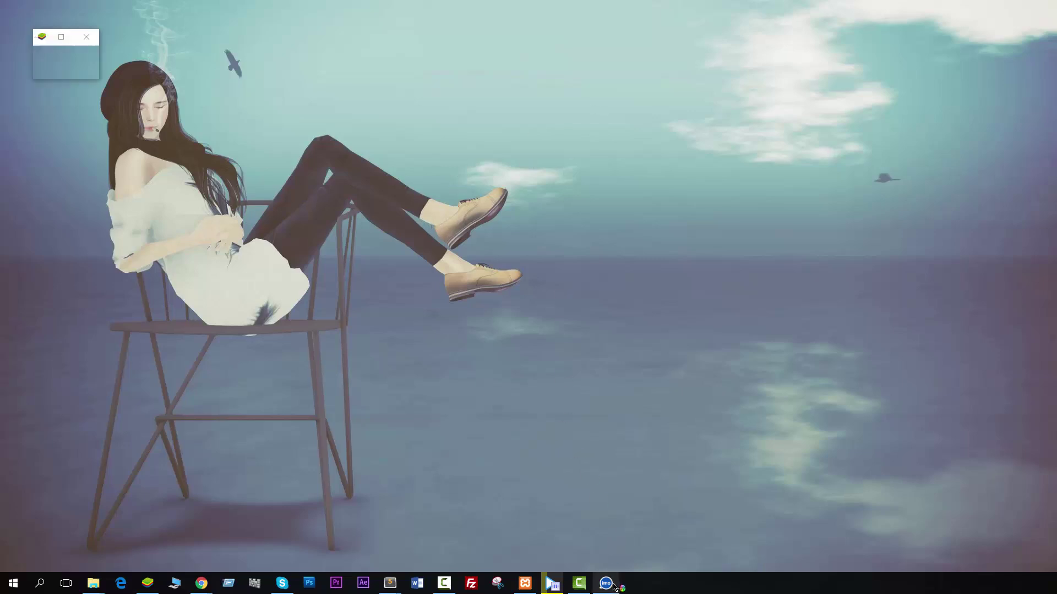
pyautogui.click(606, 583)
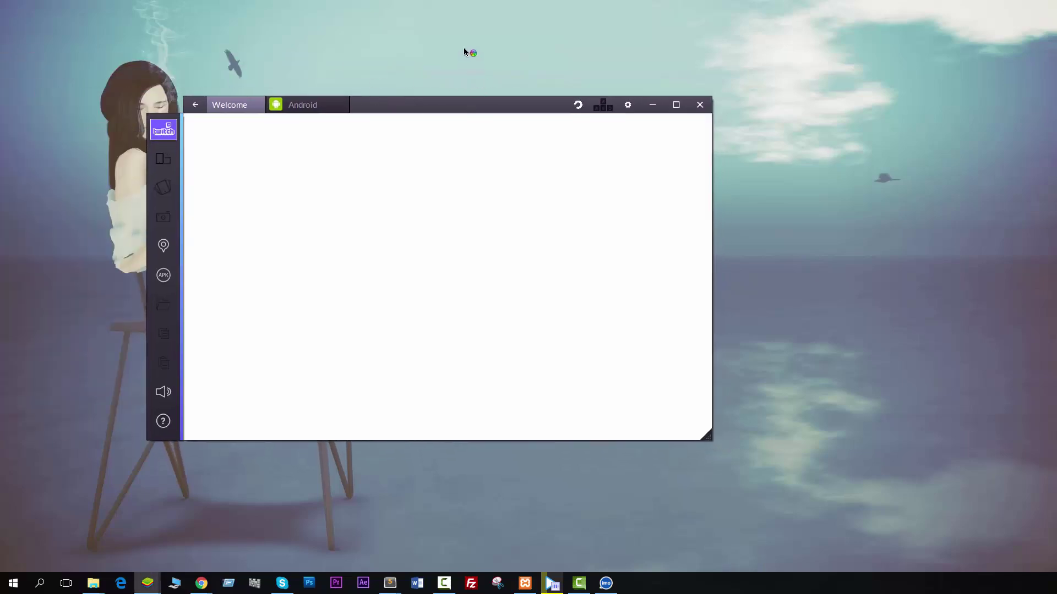
pyautogui.rightClick(464, 49)
pyautogui.click(507, 78)
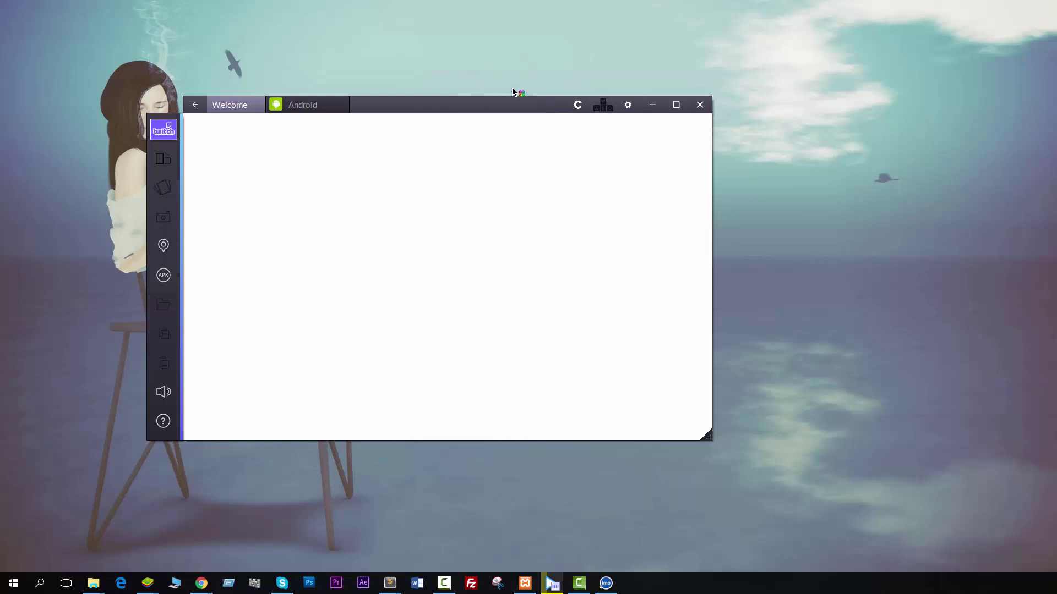
pyautogui.click(700, 105)
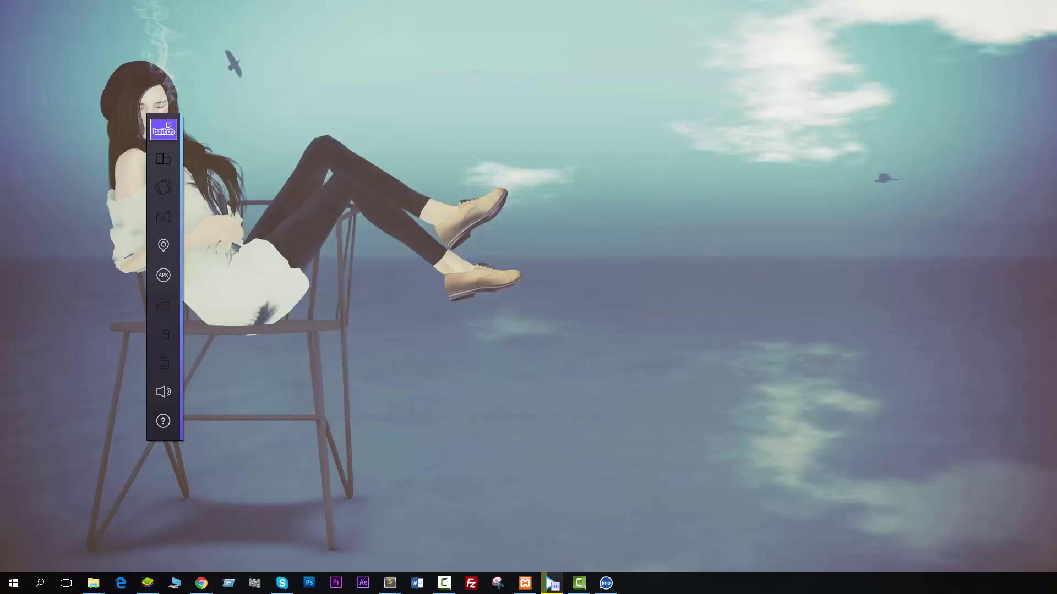
# Refresh the desktop again and bring Chrome's New Tab window to the front.
pyautogui.rightClick(370, 138)
pyautogui.click(370, 137)
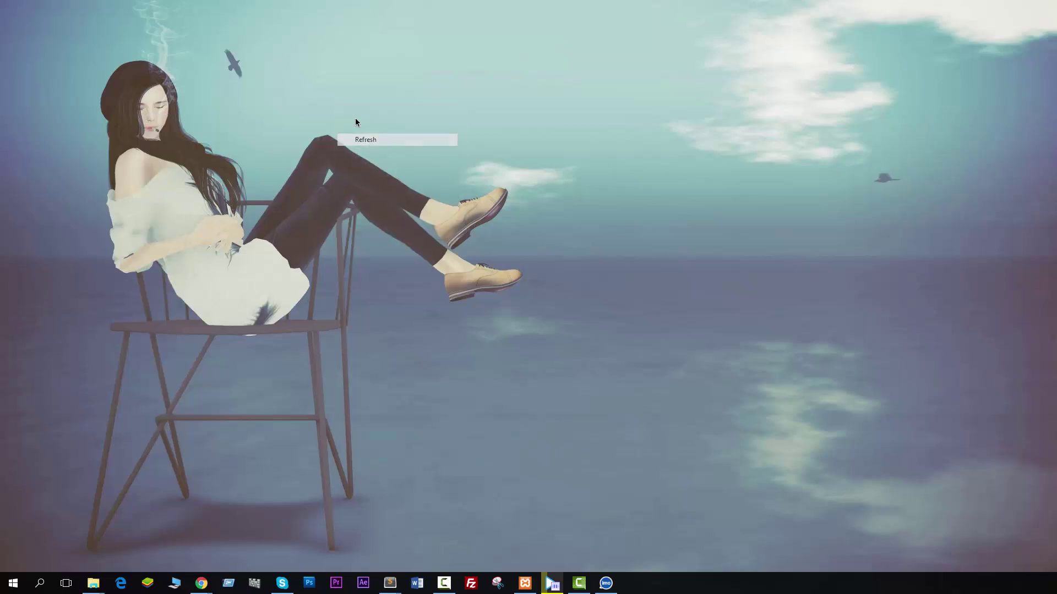
pyautogui.rightClick(371, 112)
pyautogui.click(384, 121)
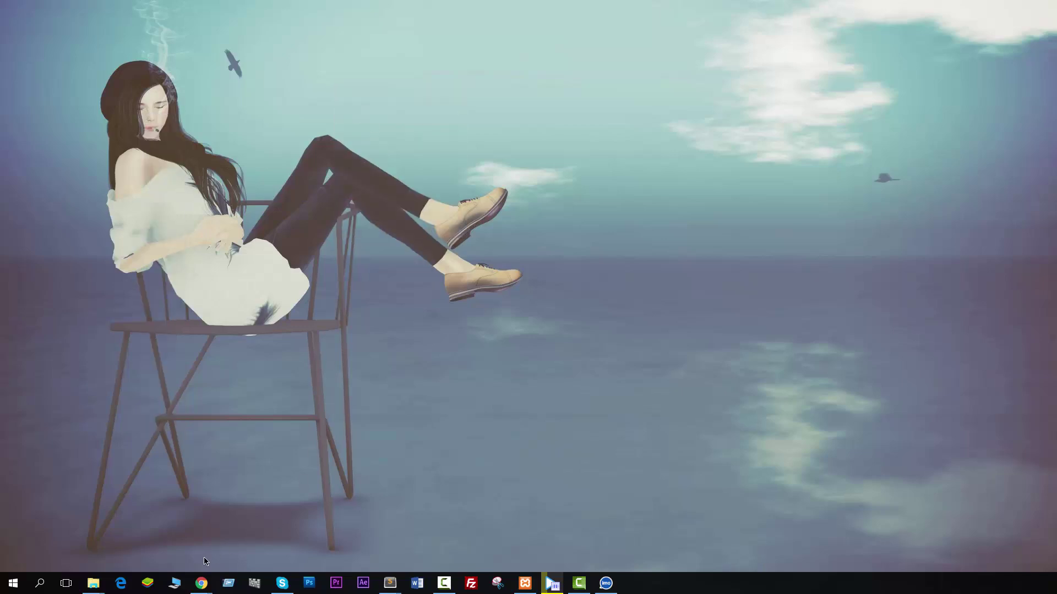
pyautogui.moveTo(210, 579)
pyautogui.click(235, 559)
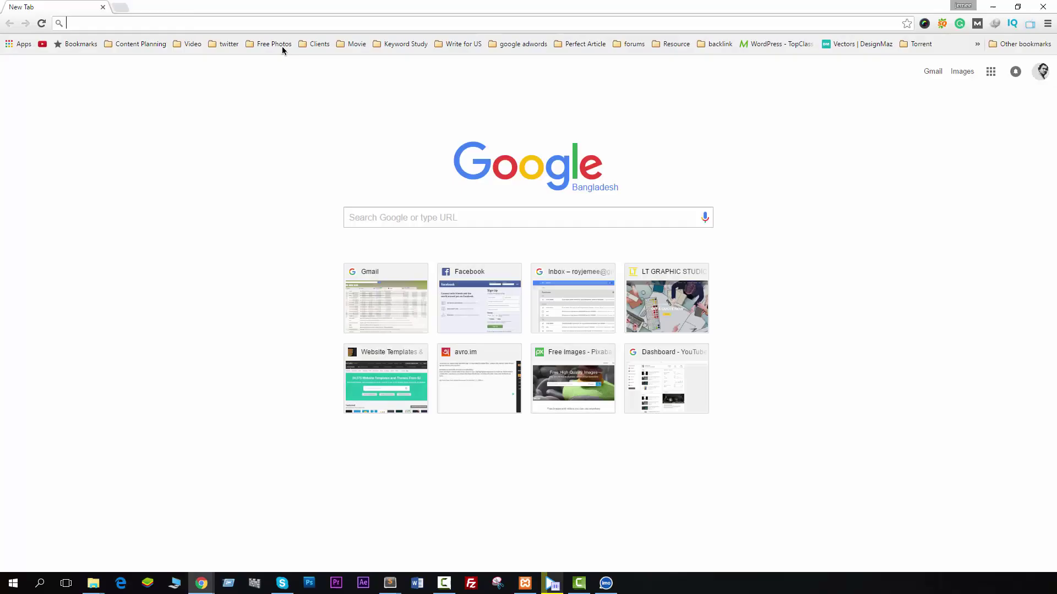
# Load imo.im in Chrome and dismiss IDM's duplicate download link warning.
pyautogui.write('imo')
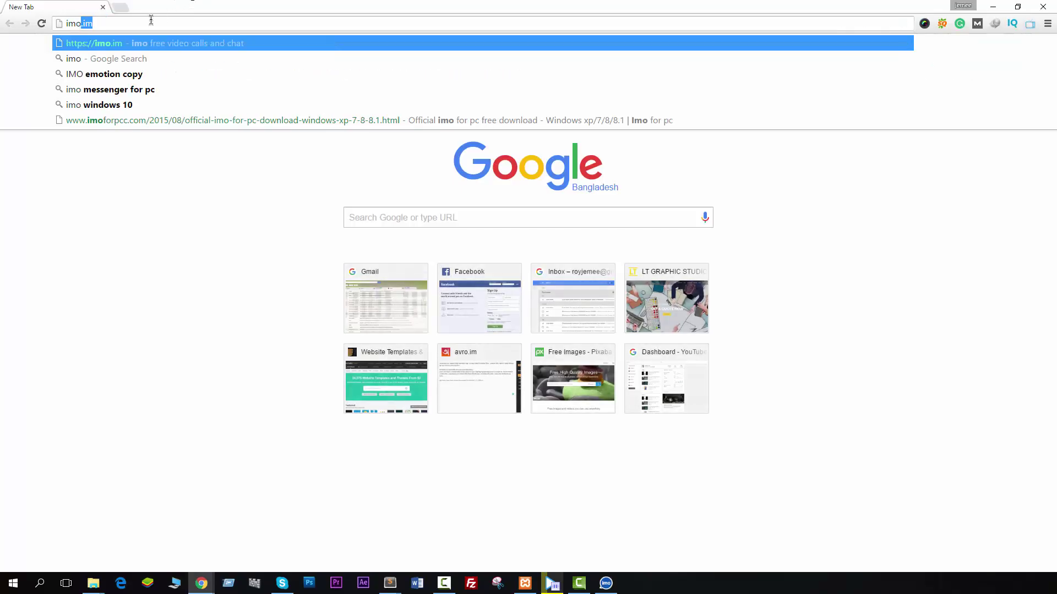
pyautogui.write('.im')
pyautogui.press('Return')
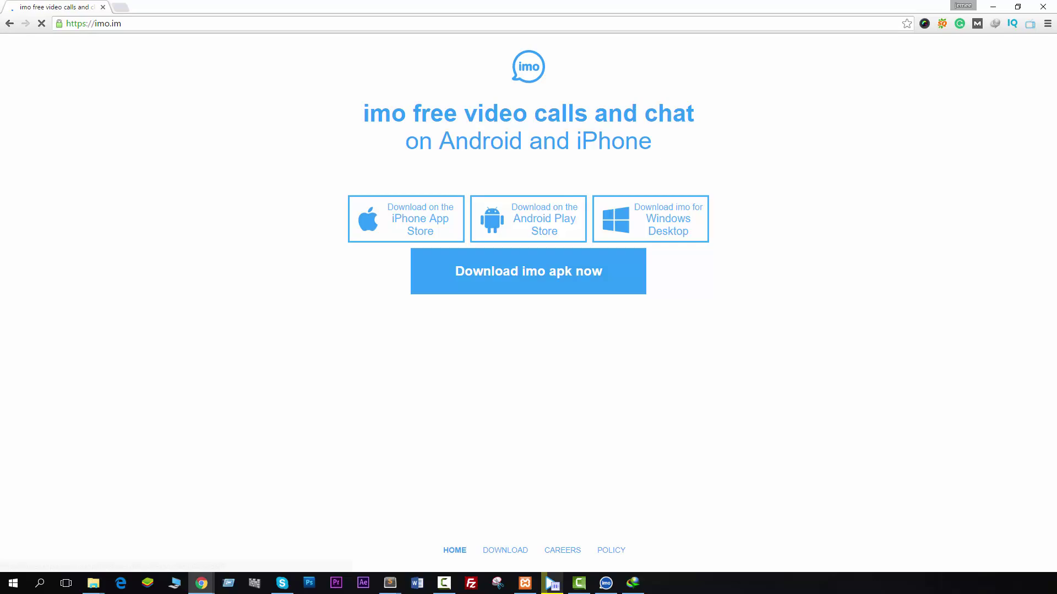
pyautogui.click(312, 311)
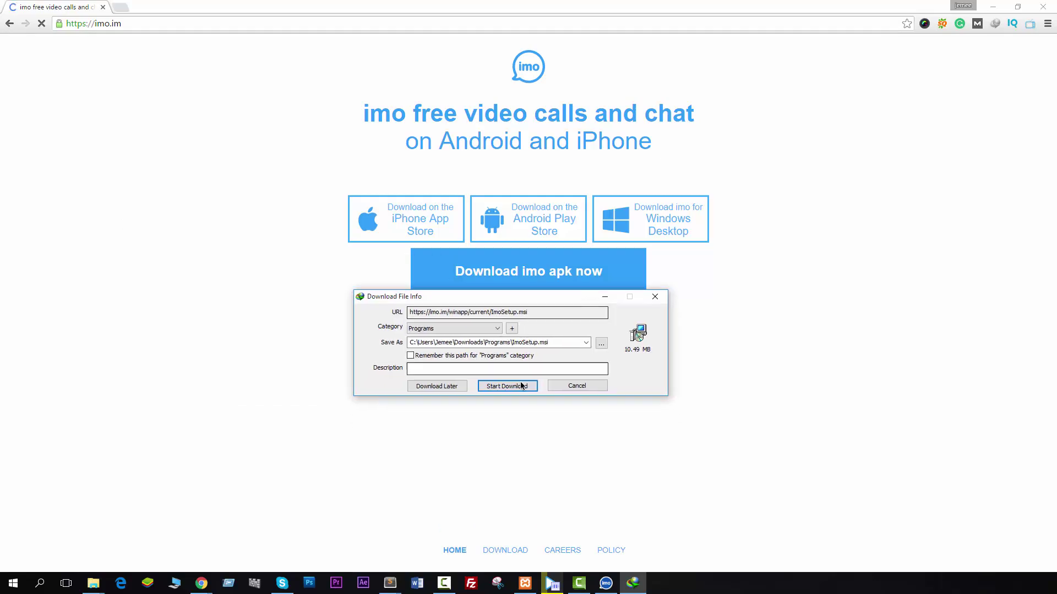
# Download the 10.49 MB ImoSetup.msi with IDM into Downloads\Programs, watching connection details.
pyautogui.click(530, 390)
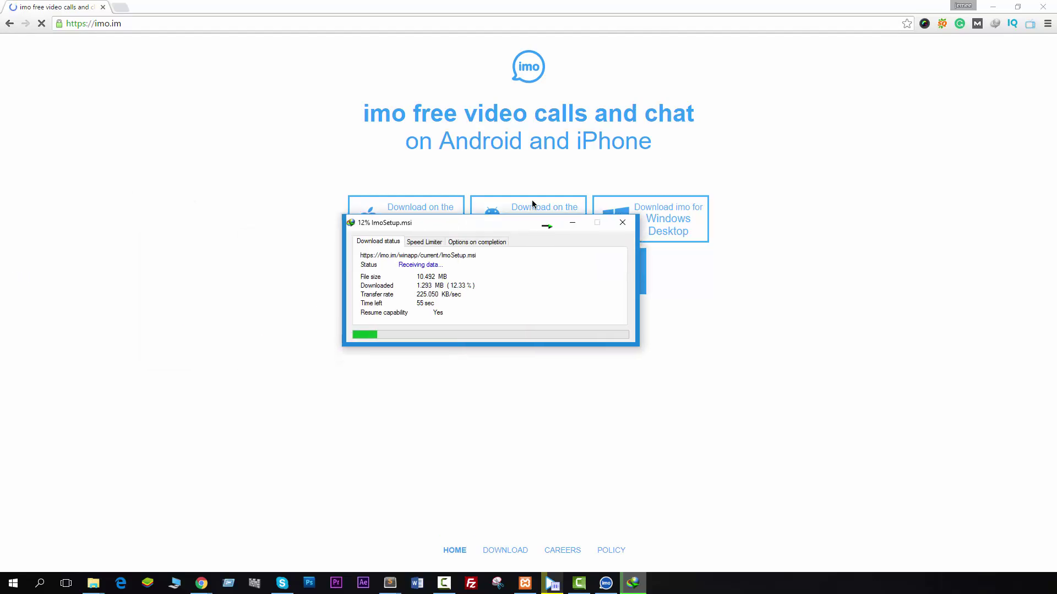
pyautogui.moveTo(643, 295); pyautogui.dragTo(669, 382)
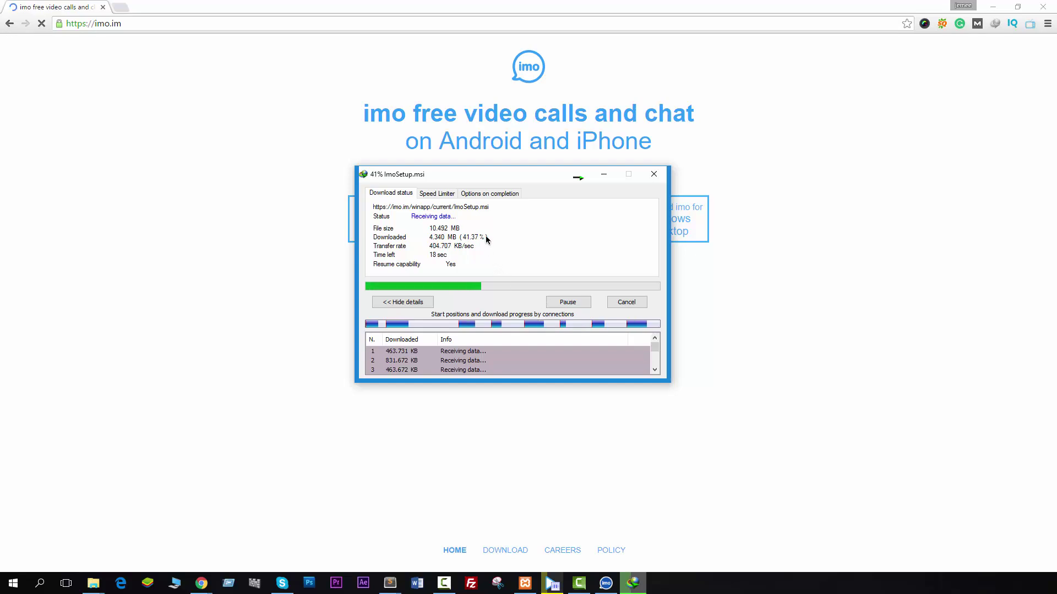
pyautogui.rightClick(201, 137)
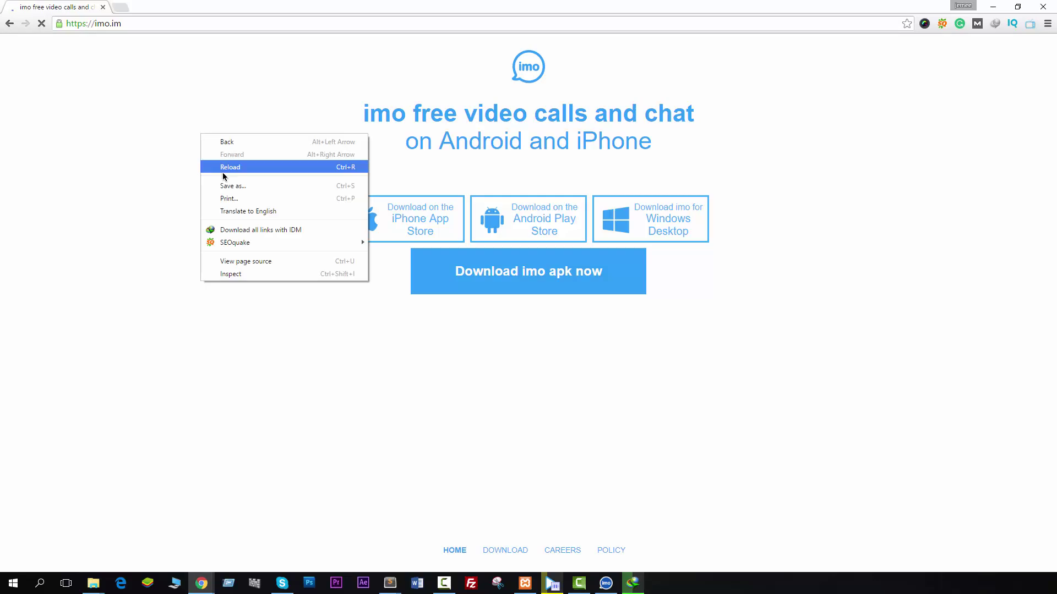
pyautogui.click(189, 208)
pyautogui.click(632, 583)
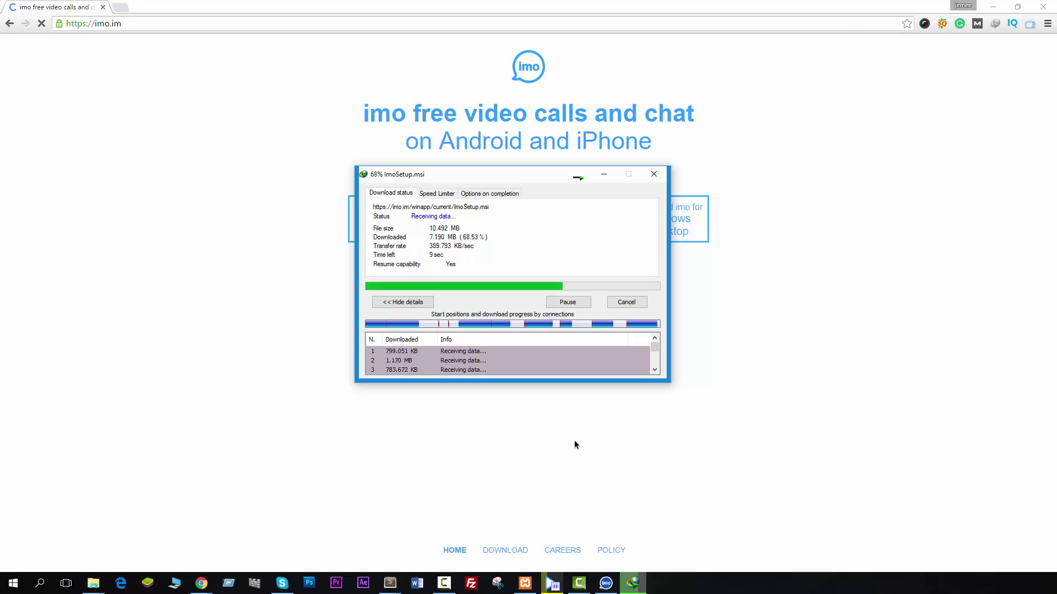
pyautogui.click(606, 585)
pyautogui.click(606, 586)
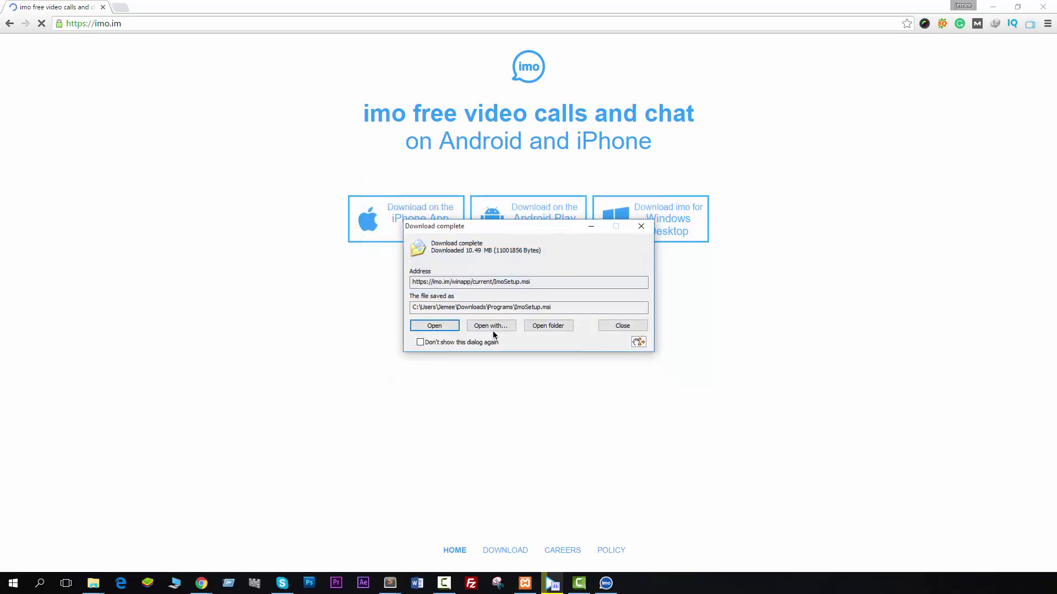
# Run ImoSetup.msi and choose Remove to uninstall Imo Messenger, letting setup close it.
pyautogui.click(436, 328)
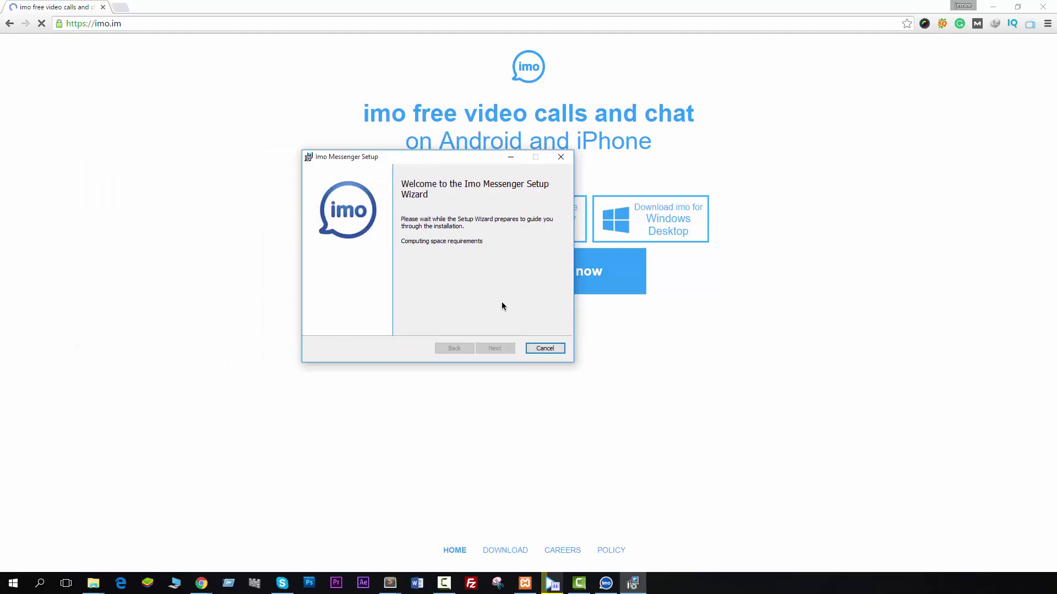
pyautogui.click(497, 350)
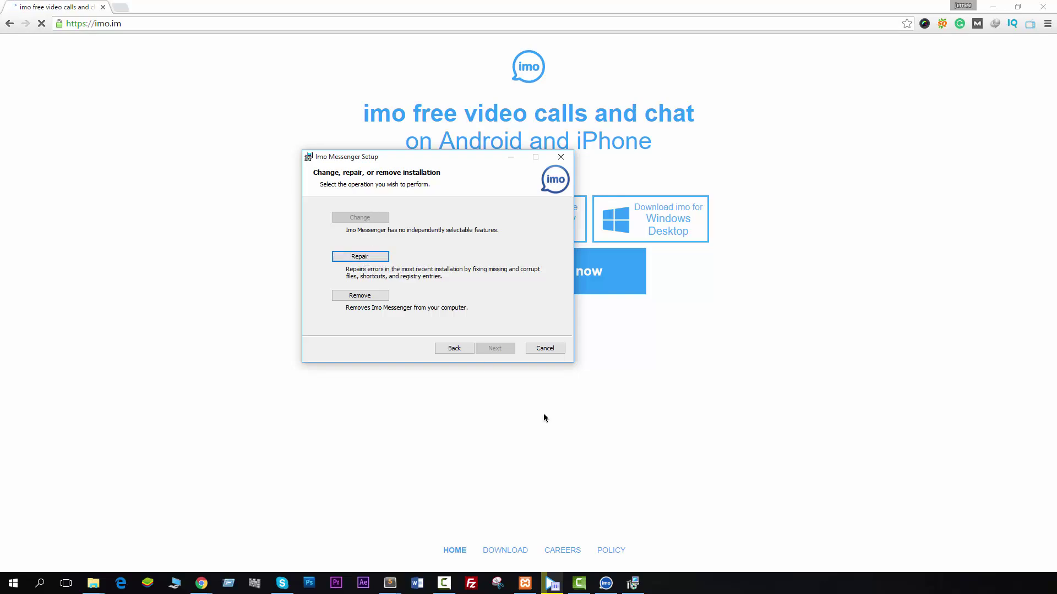
pyautogui.click(606, 583)
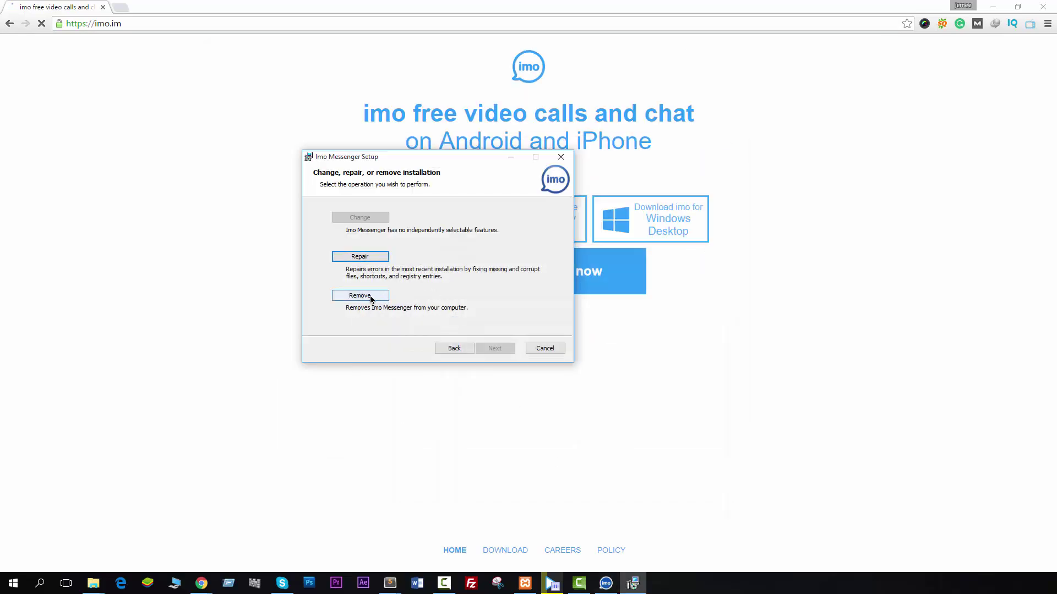
pyautogui.click(369, 298)
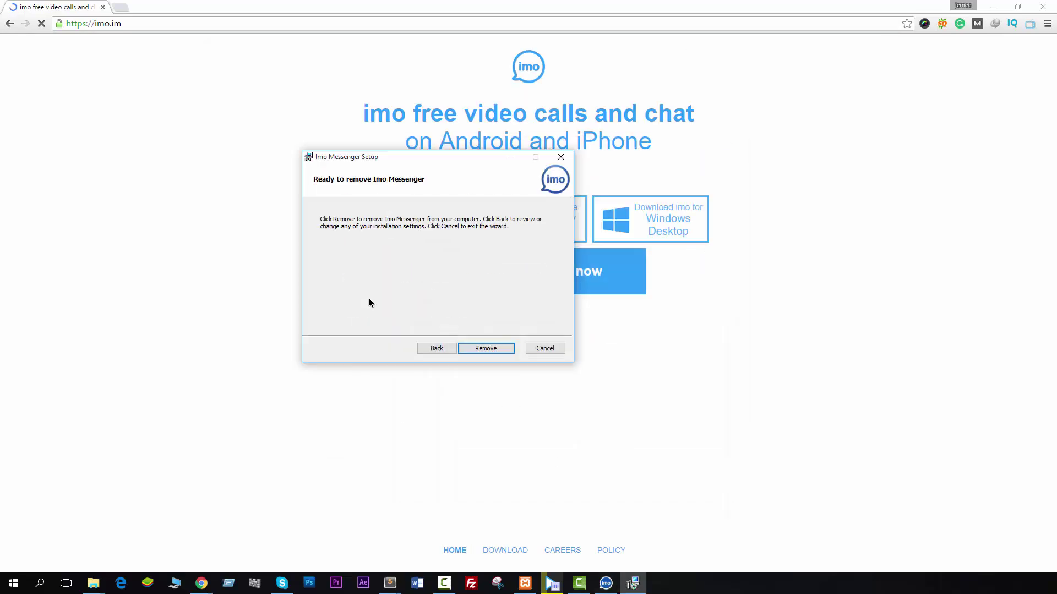
pyautogui.click(490, 348)
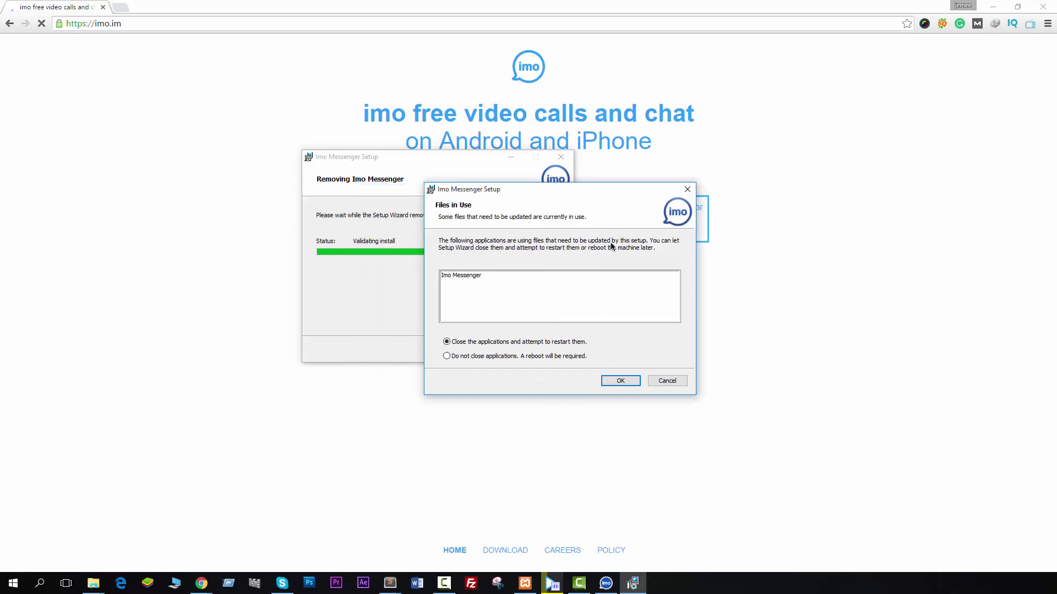
pyautogui.click(622, 382)
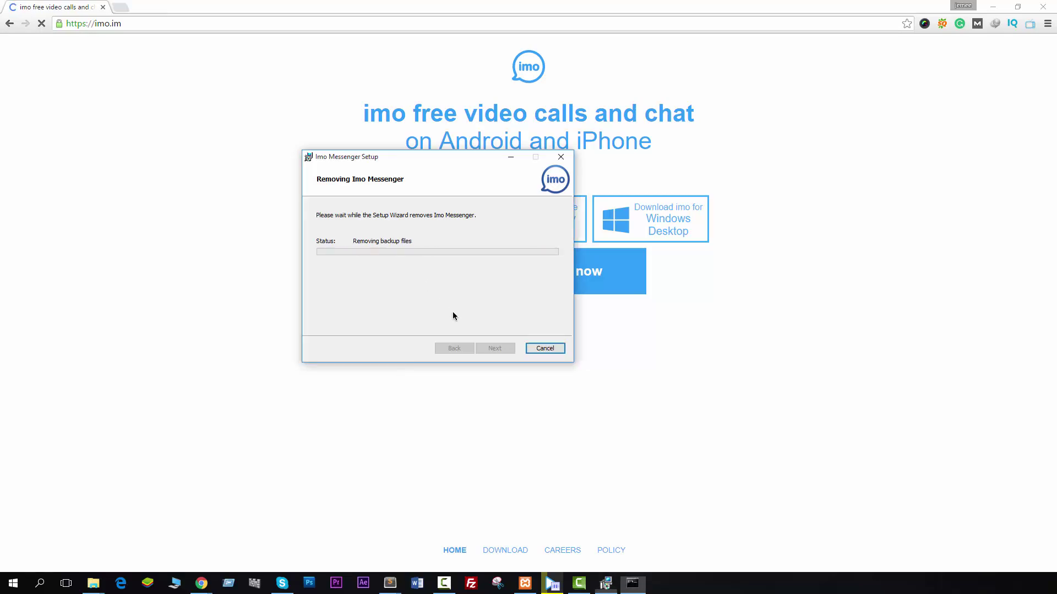
pyautogui.click(494, 348)
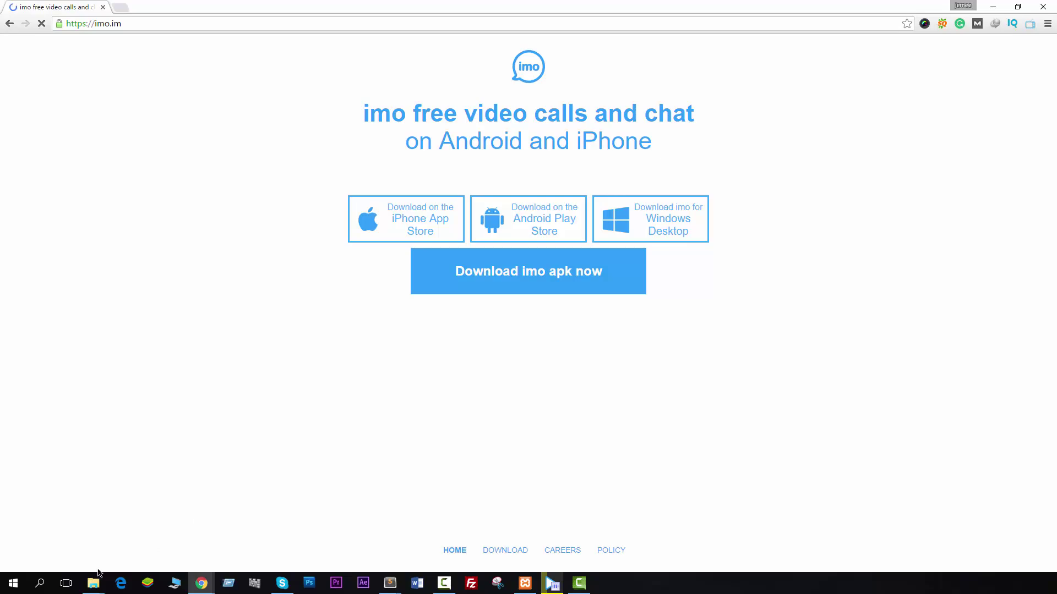
# Check the Programs folder under Downloads for ImoSetup.msi in a maximized File Explorer, then return to Downloads.
pyautogui.moveTo(93, 583)
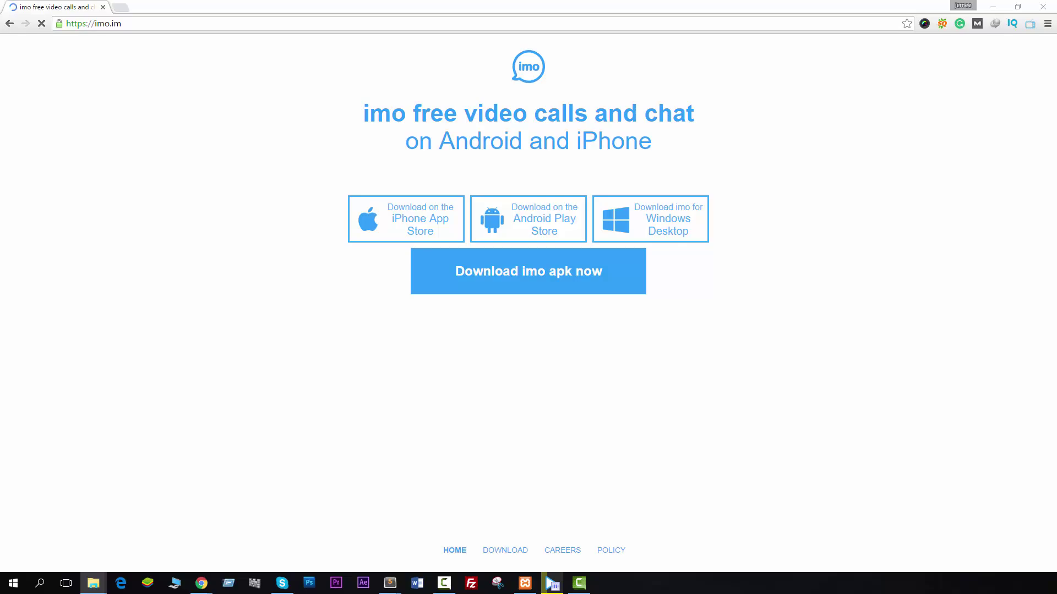
pyautogui.click(93, 582)
pyautogui.doubleClick(611, 4)
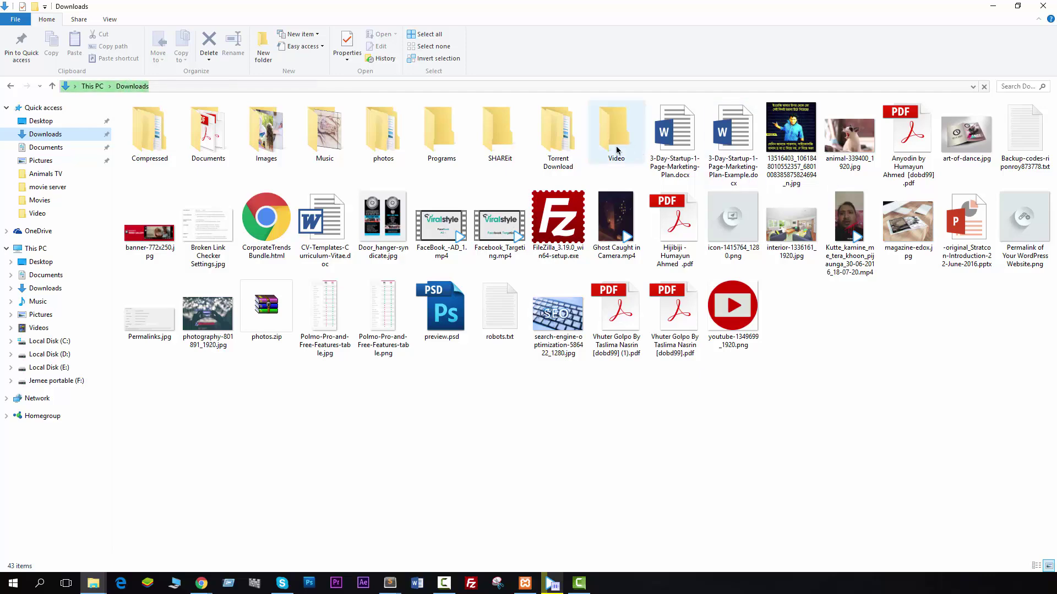
pyautogui.doubleClick(442, 135)
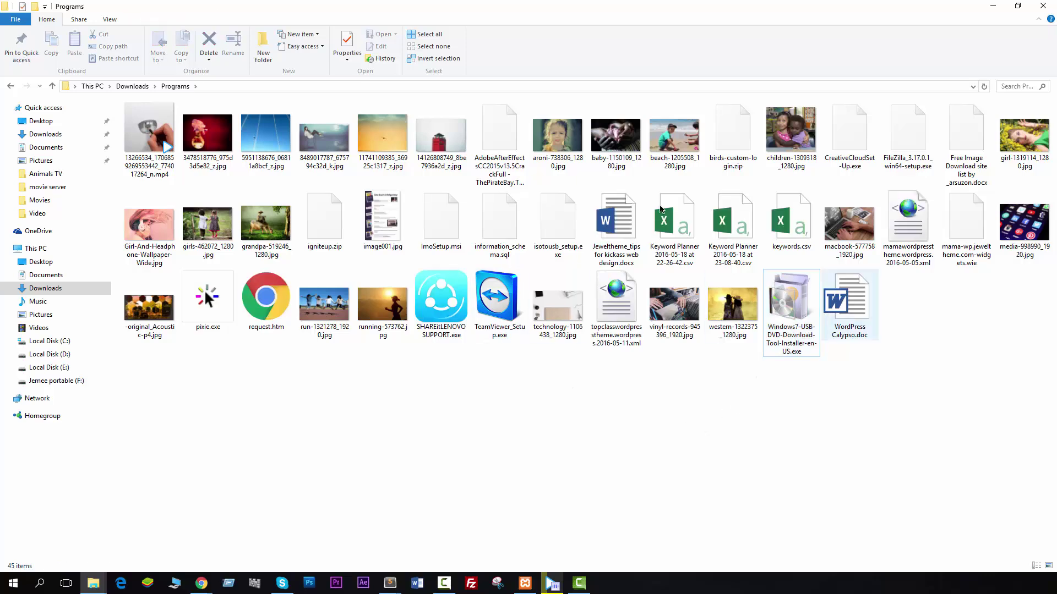
pyautogui.click(123, 86)
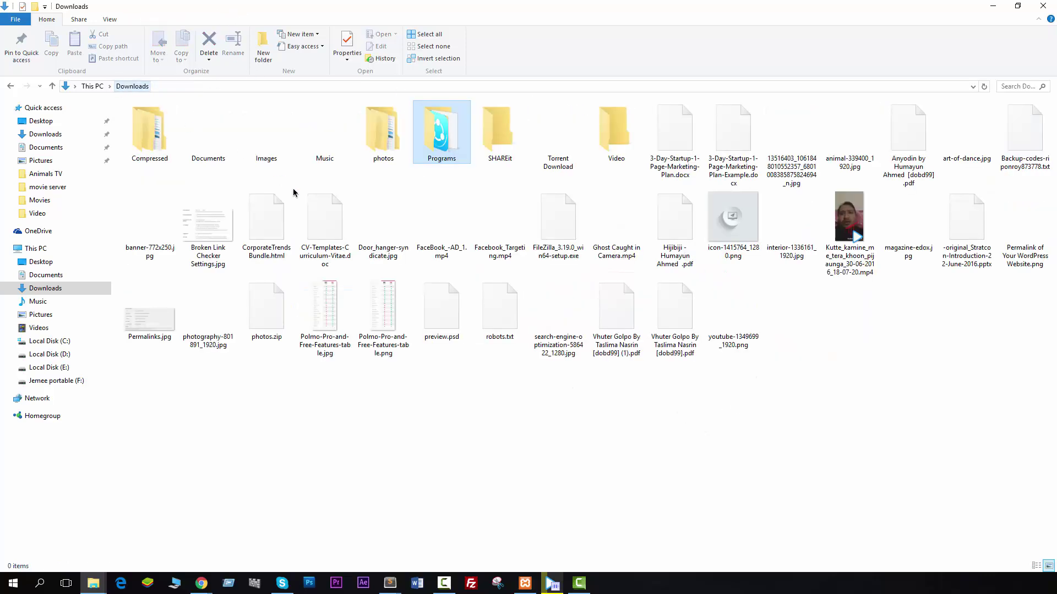
pyautogui.click(495, 380)
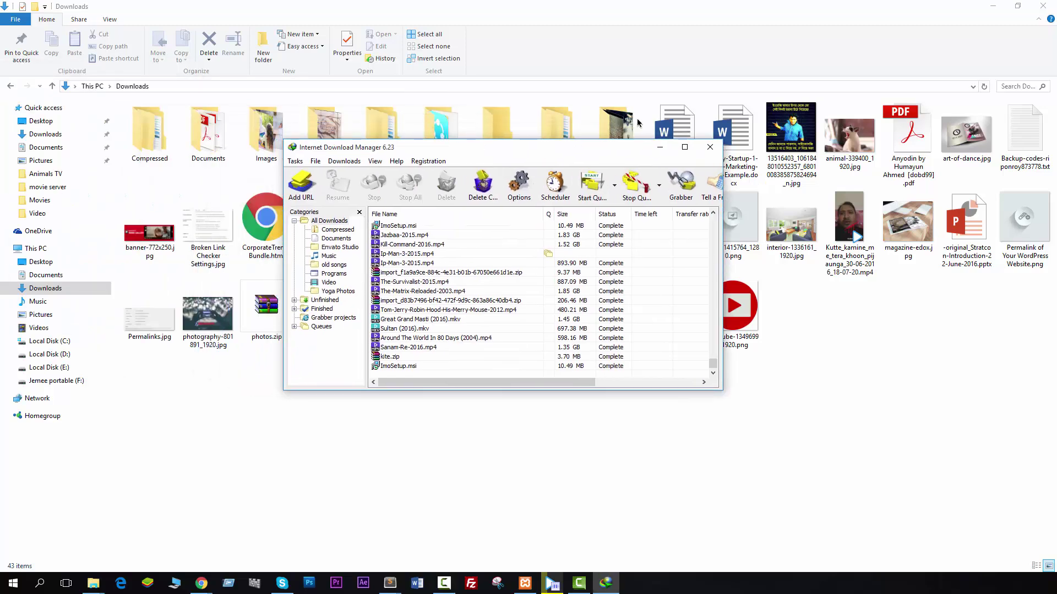
# Open ImoSetup.msi's containing folder from IDM's download list and maximize it.
pyautogui.click(992, 11)
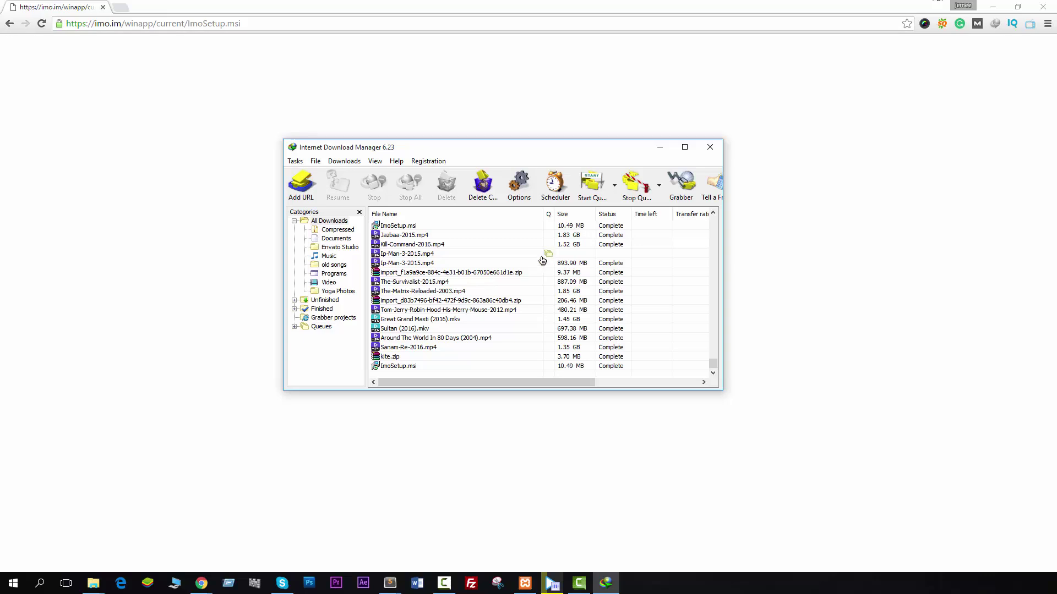
pyautogui.rightClick(402, 367)
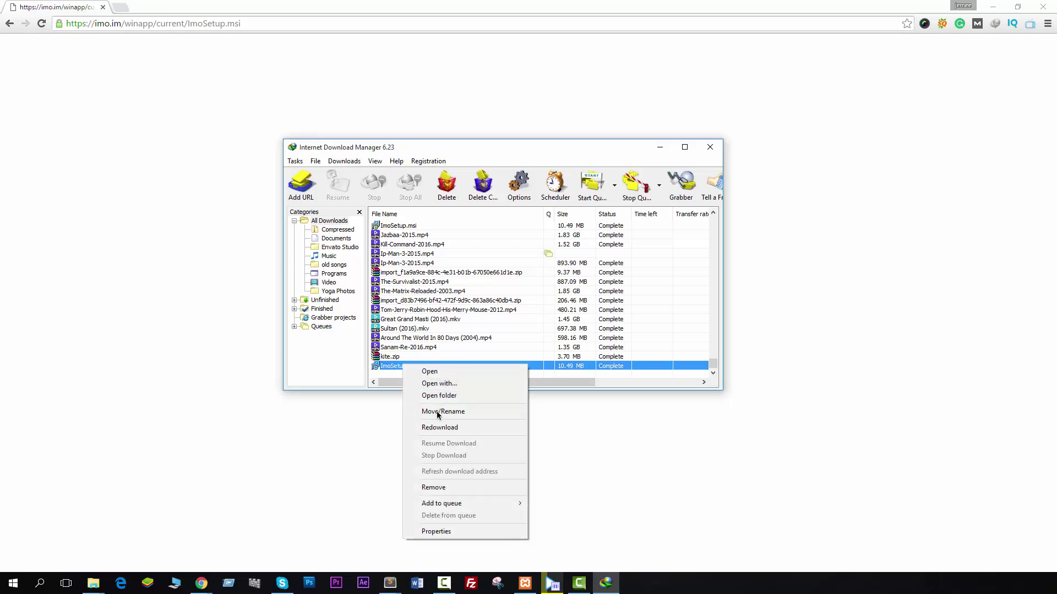
pyautogui.click(441, 396)
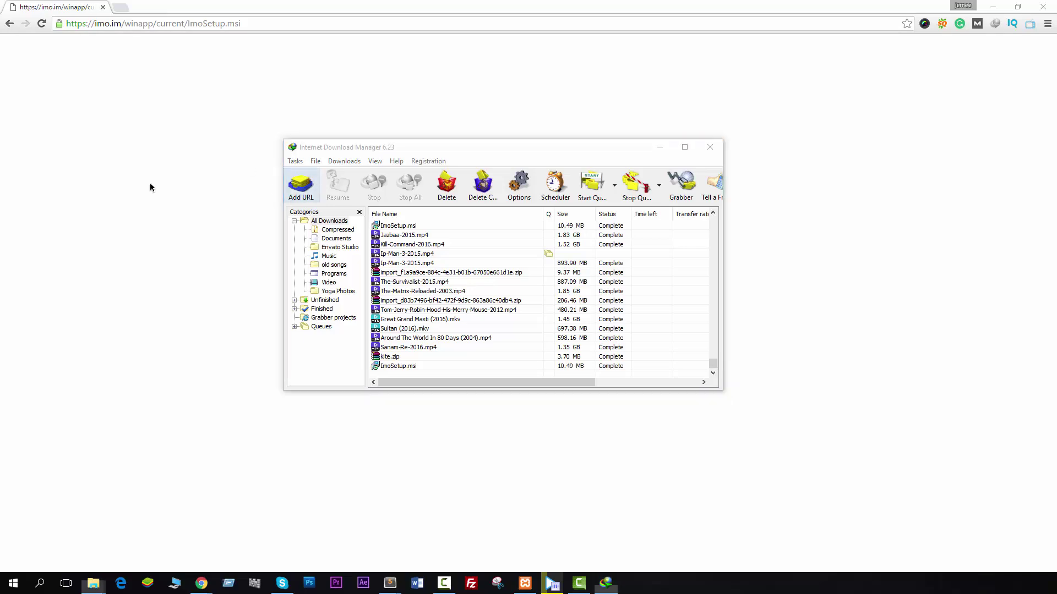
pyautogui.doubleClick(364, 90)
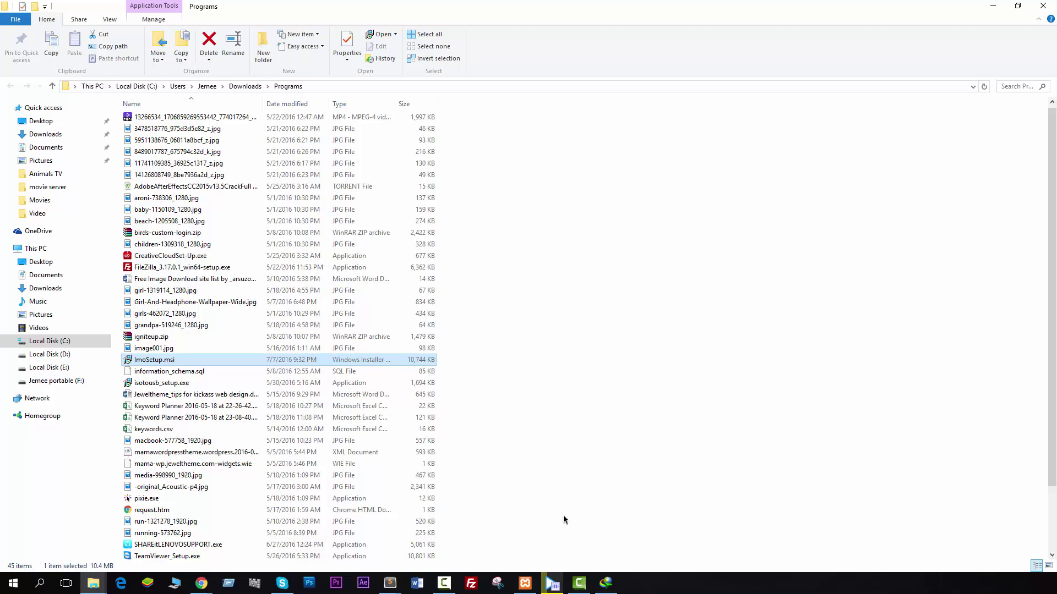
# Launch ImoSetup.msi from the Programs folder and minimize Explorer.
pyautogui.doubleClick(231, 360)
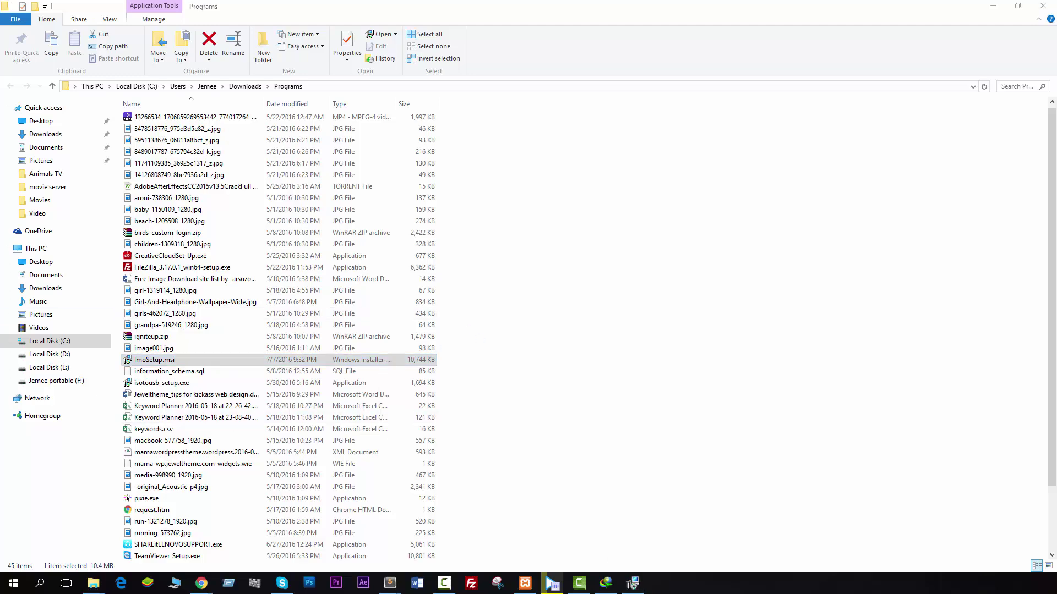
pyautogui.click(982, 7)
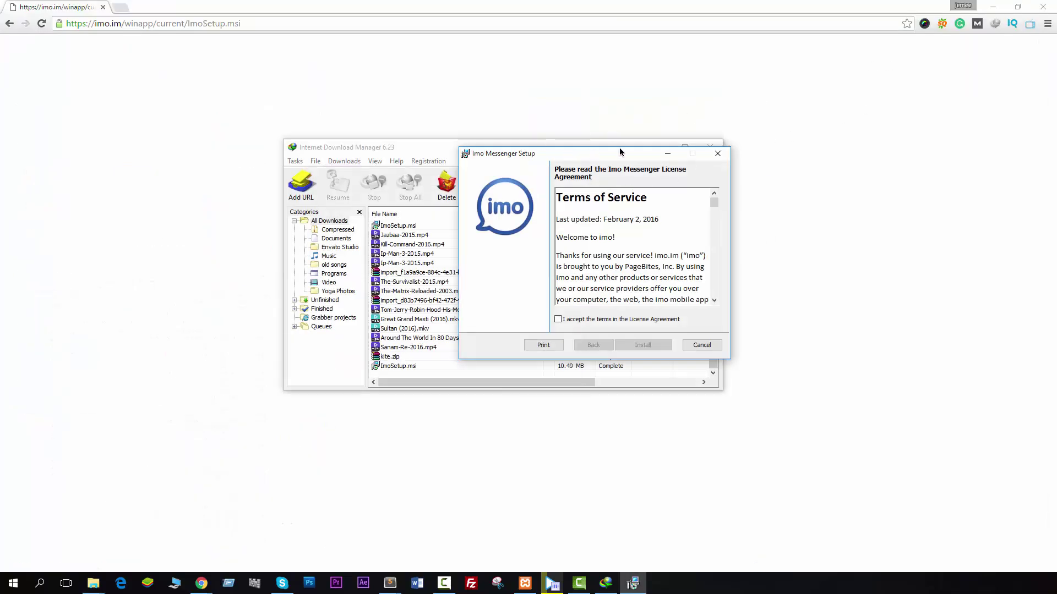
# Accept the license terms, install Imo Messenger, and finish with Launch Imo Messenger checked.
pyautogui.click(992, 6)
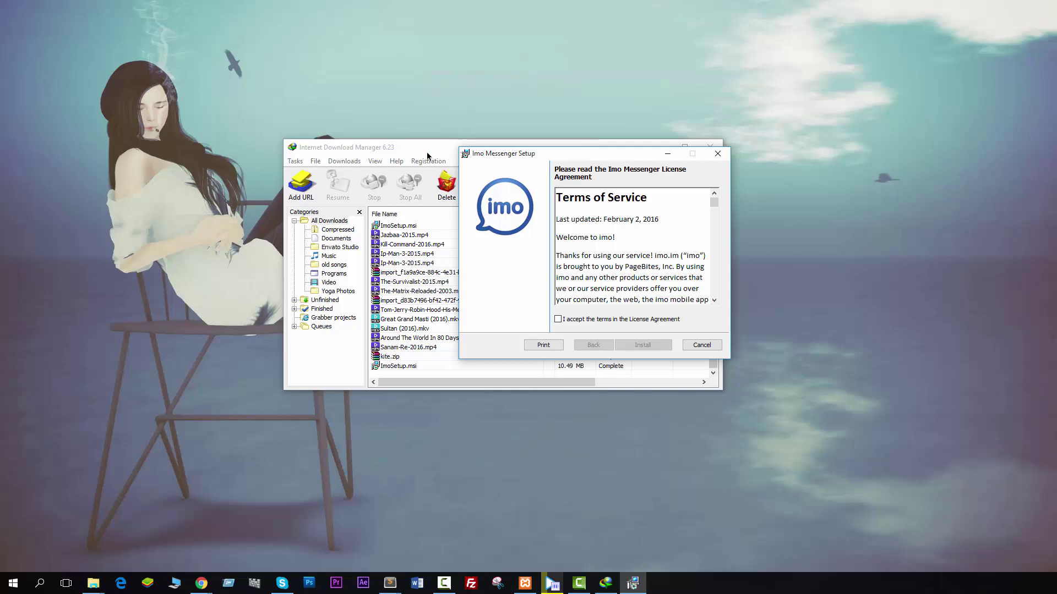
pyautogui.click(427, 157)
pyautogui.click(661, 147)
pyautogui.moveTo(604, 154); pyautogui.dragTo(542, 151)
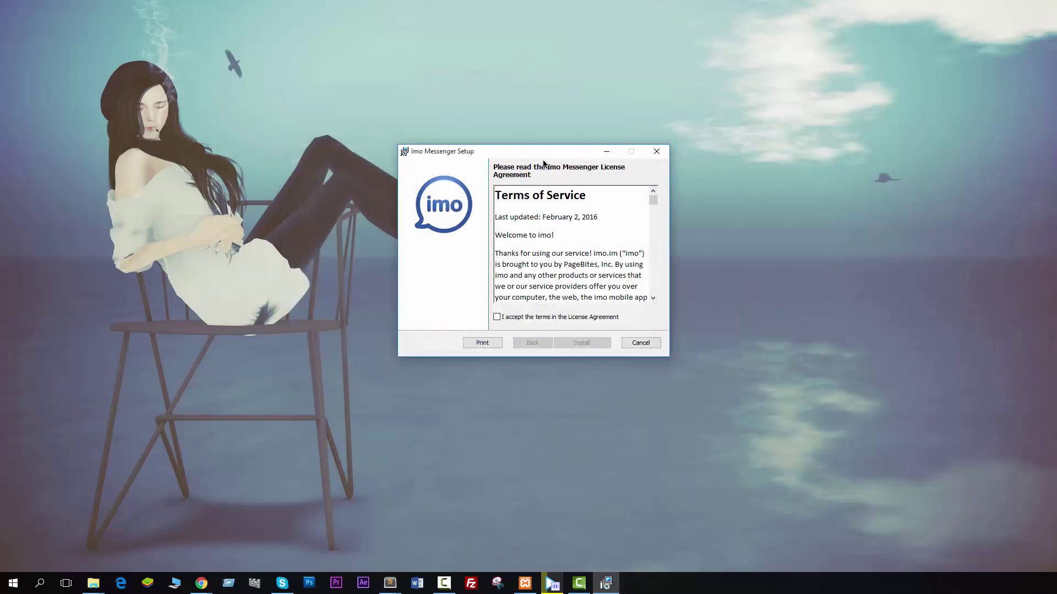
pyautogui.click(516, 318)
pyautogui.click(582, 343)
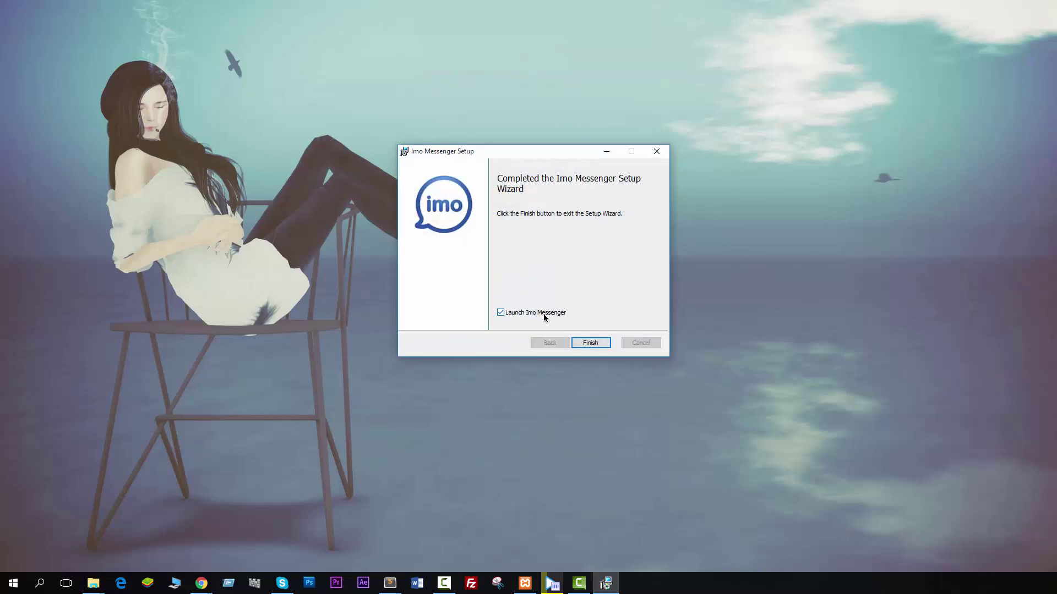
pyautogui.click(594, 344)
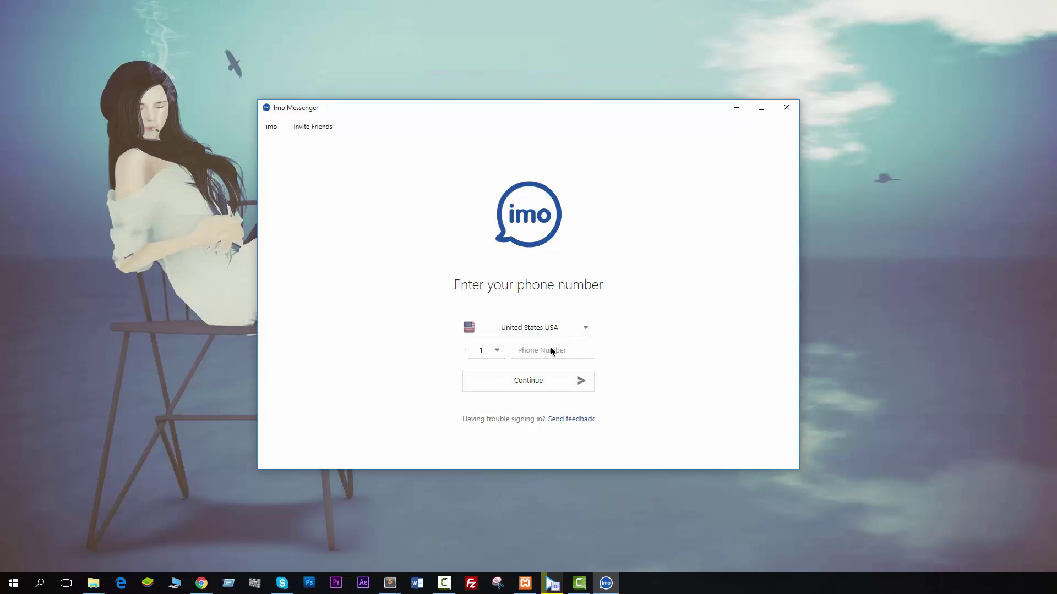
# Choose Bangladesh as the country, enter the phone number, and confirm the texted verification code.
pyautogui.click(501, 340)
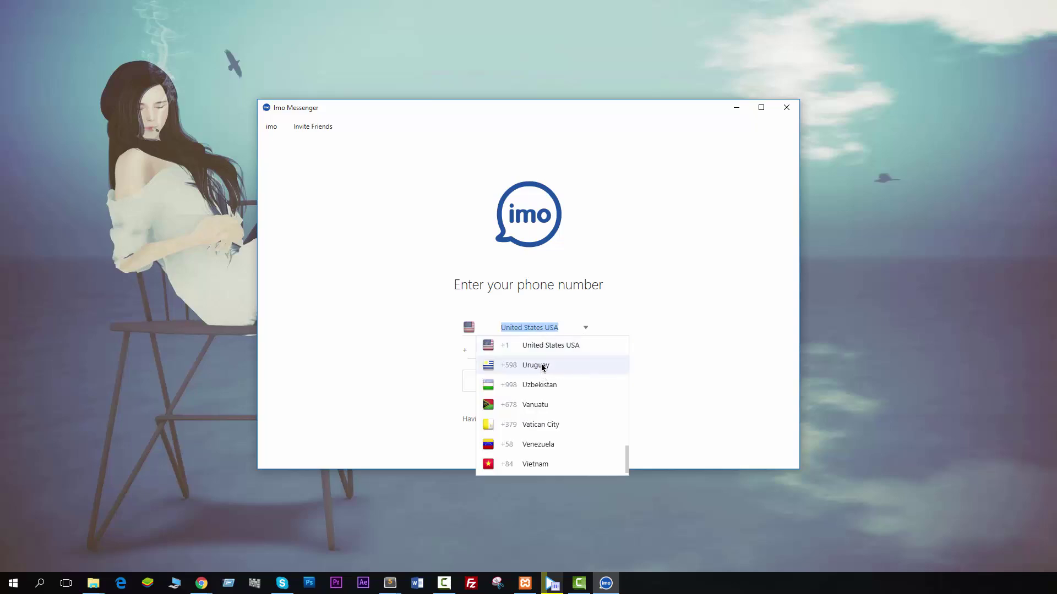
pyautogui.write('b')
pyautogui.click(550, 384)
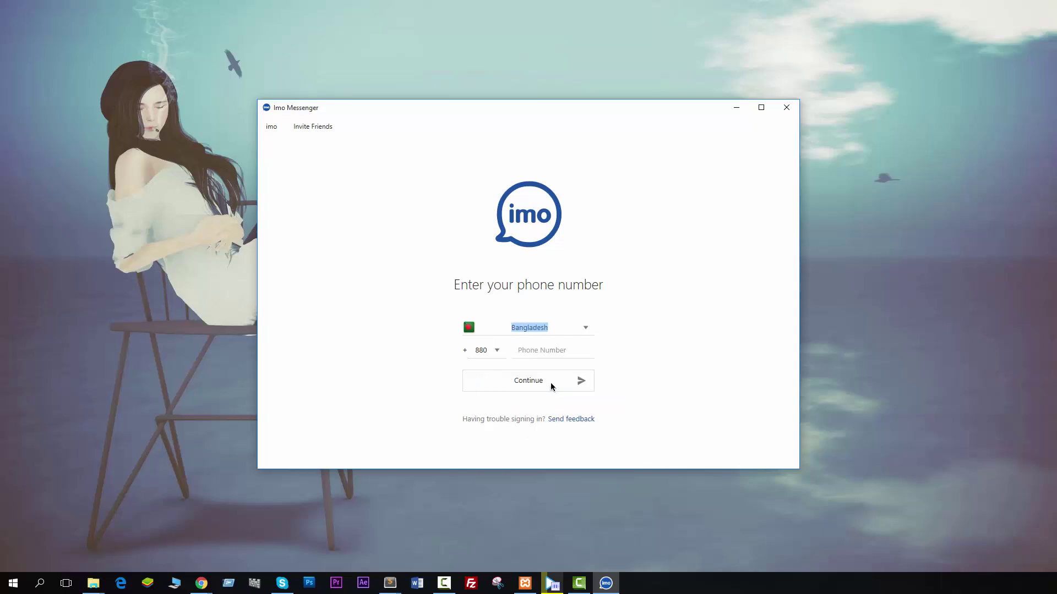
pyautogui.click(541, 350)
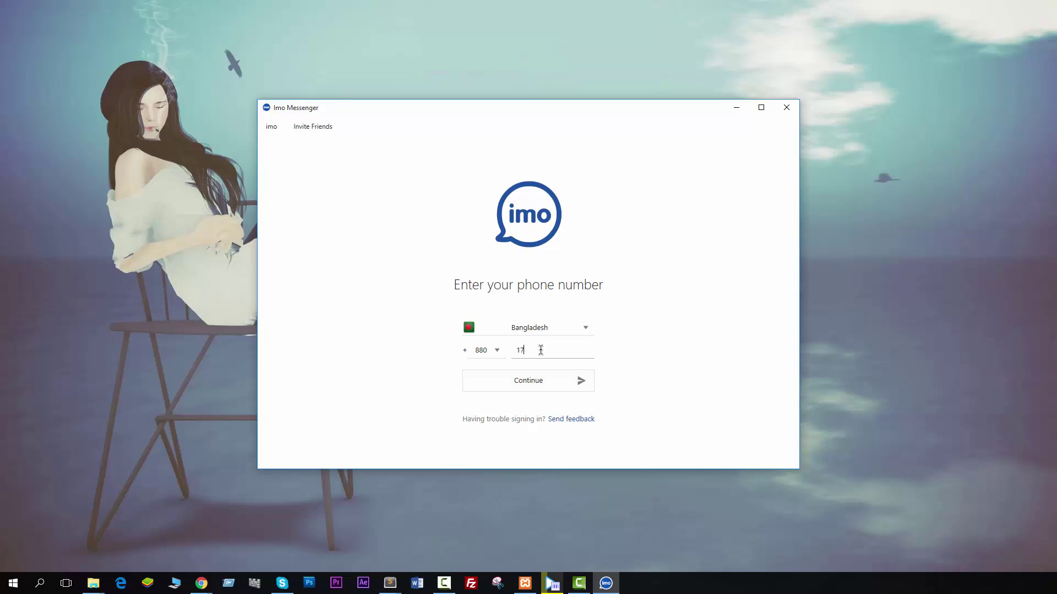
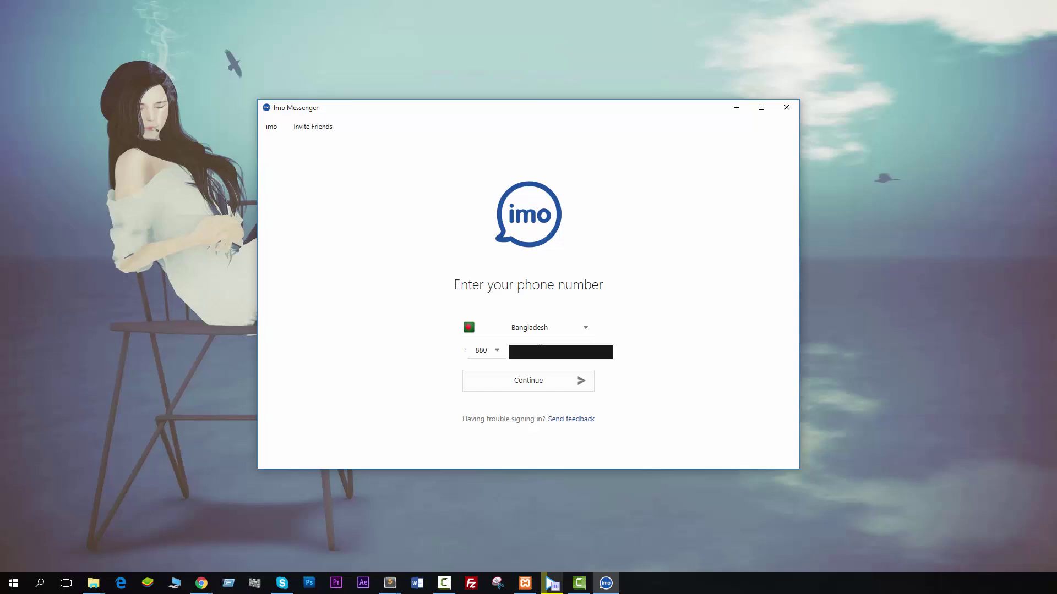
pyautogui.click(561, 378)
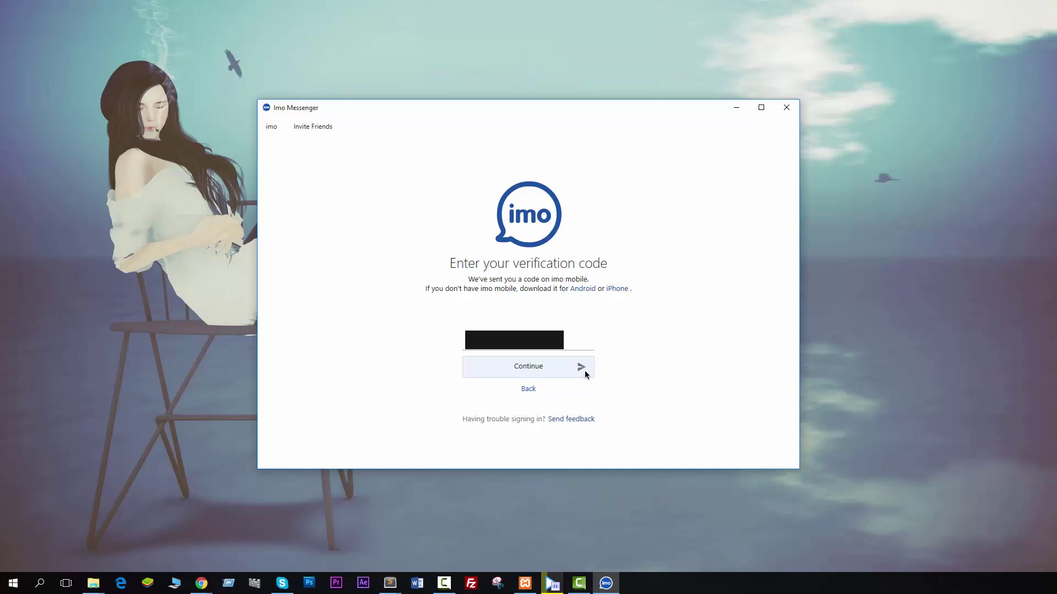
pyautogui.click(585, 373)
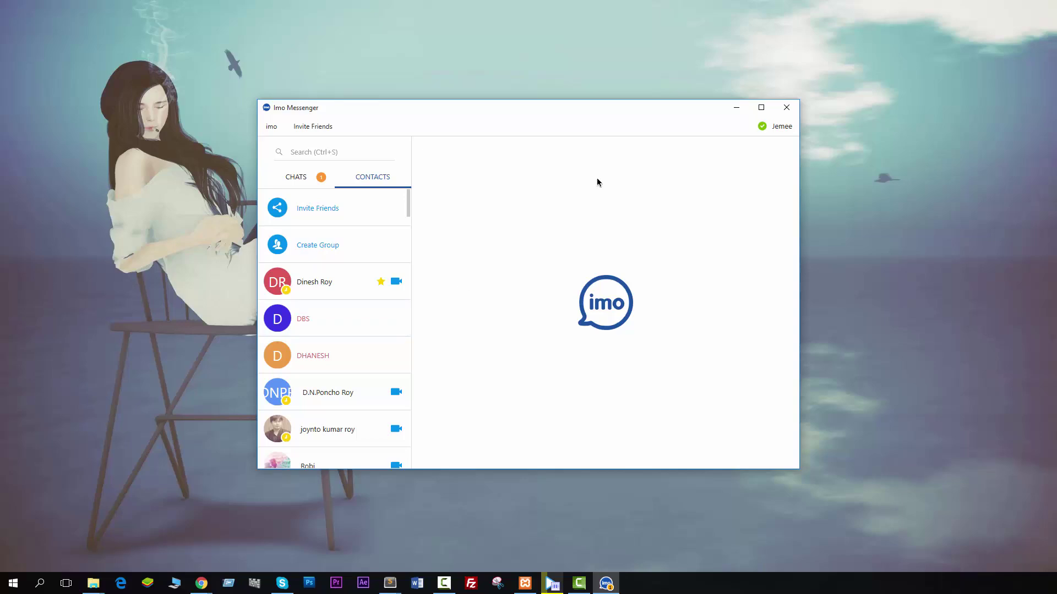
# Switch between the CHATS and CONTACTS tabs and scroll through the contact list.
pyautogui.click(300, 177)
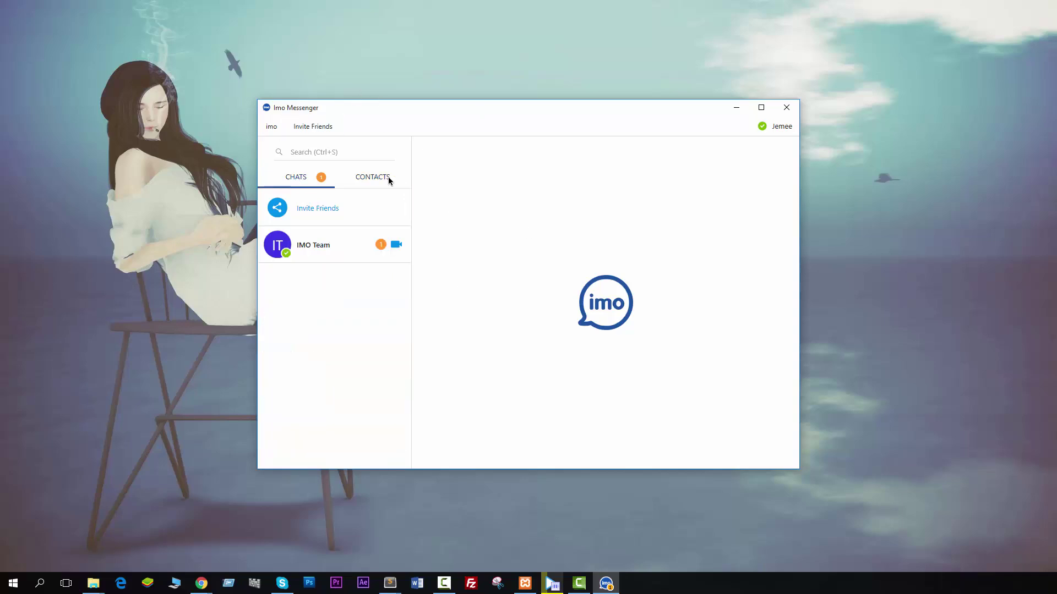
pyautogui.click(364, 179)
pyautogui.click(310, 177)
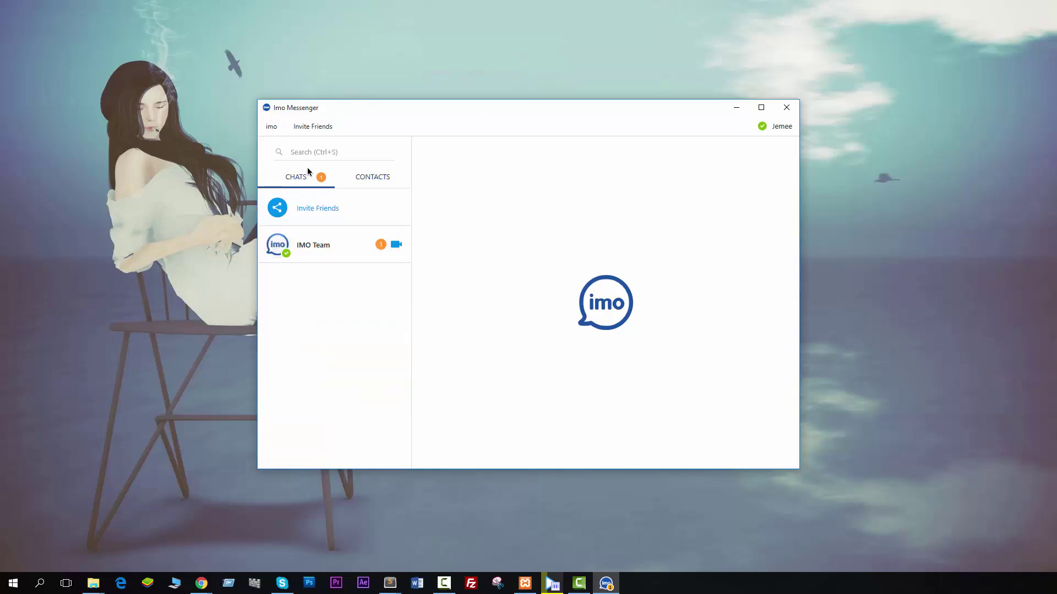
pyautogui.click(369, 175)
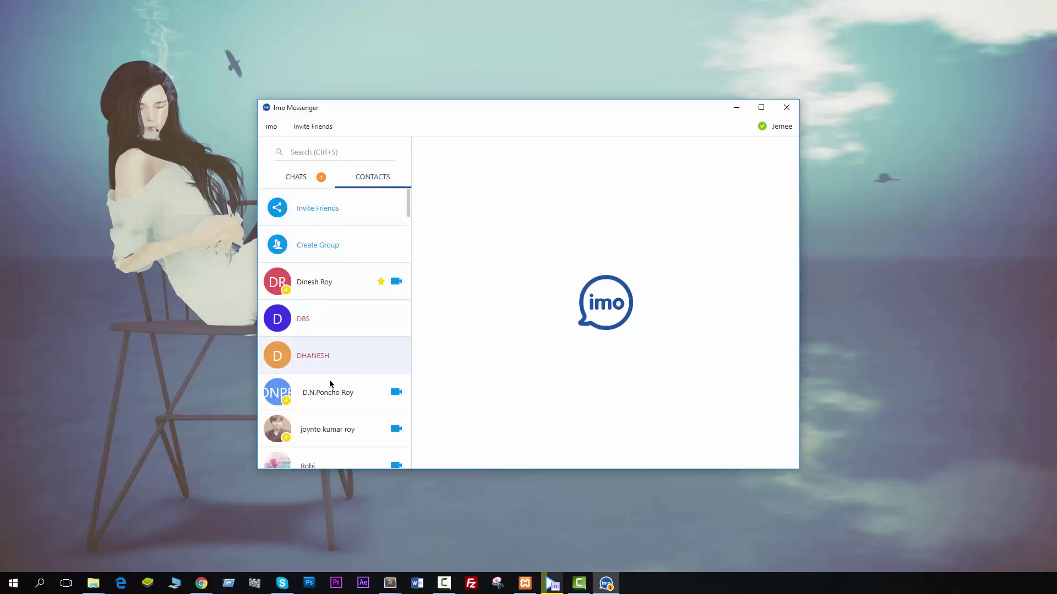
pyautogui.scroll(-10, 348, 360)
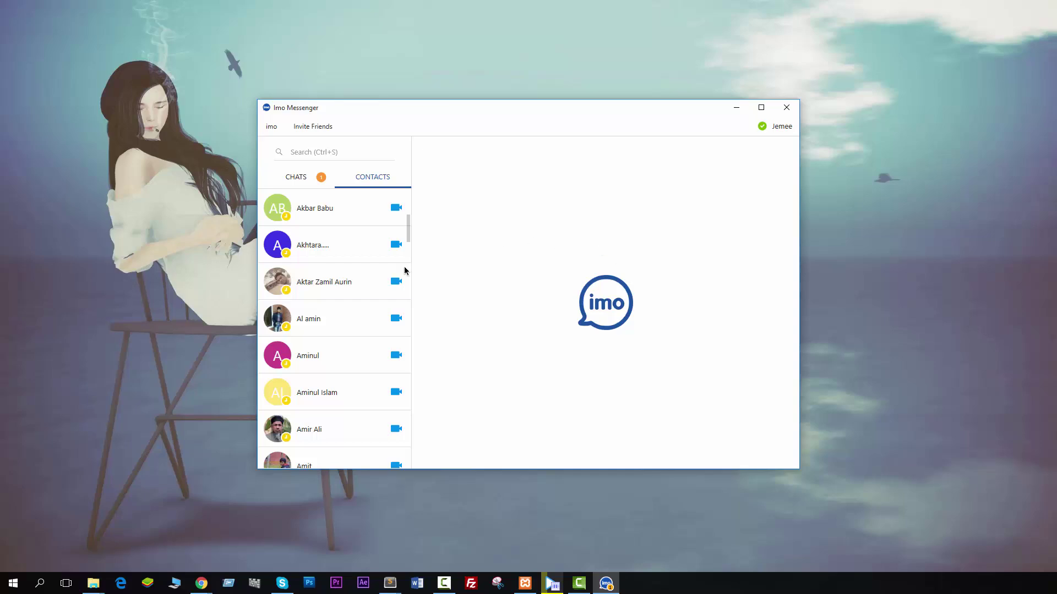
pyautogui.scroll(10, 365, 297)
pyautogui.click(292, 178)
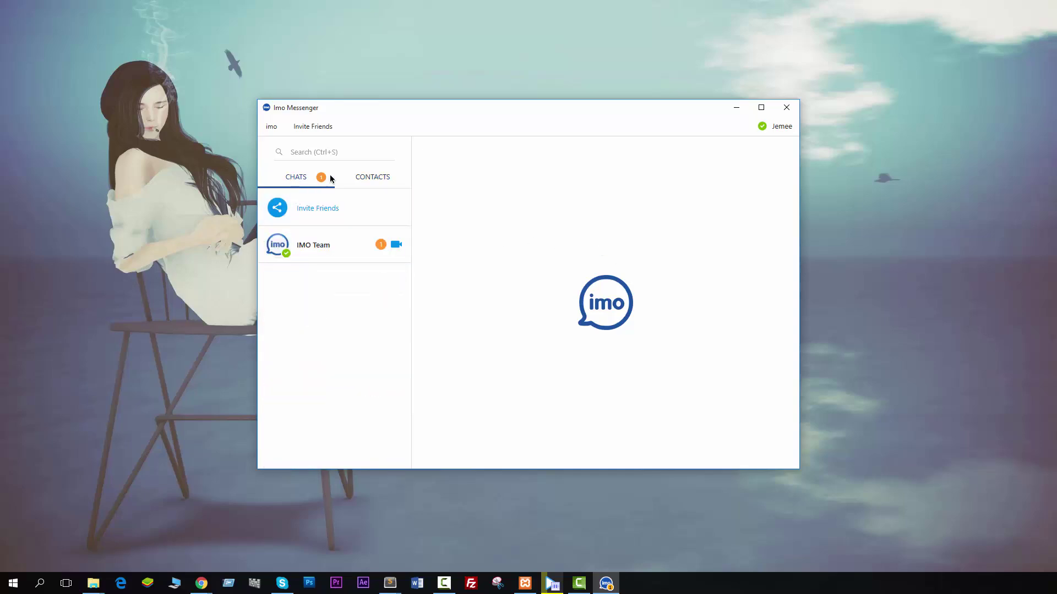
pyautogui.click(366, 178)
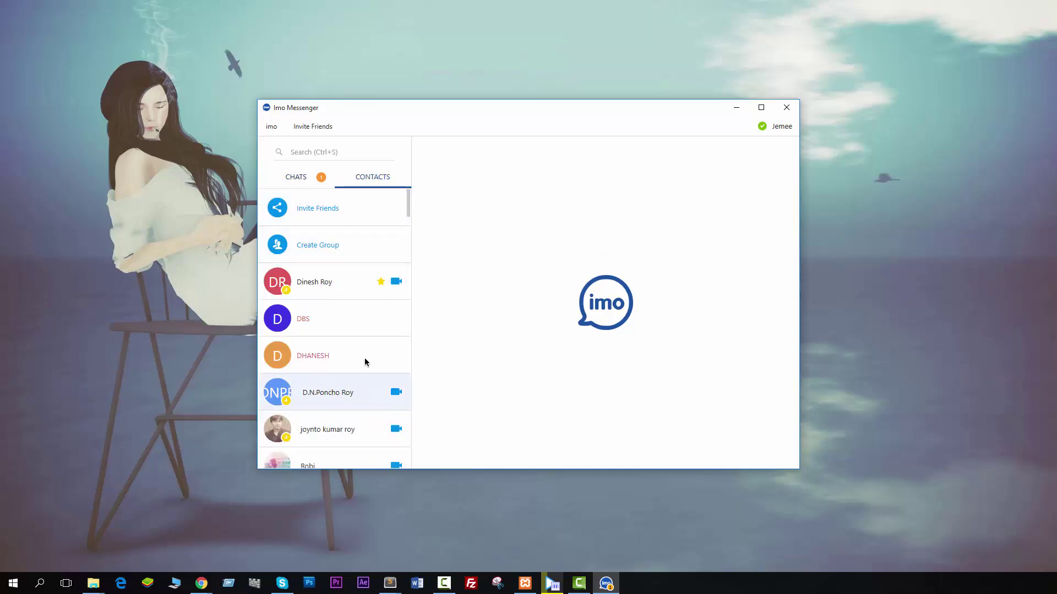
pyautogui.scroll(-5, 364, 360)
# Search the contacts by part of the contact's name and open their conversation.
pyautogui.click(309, 152)
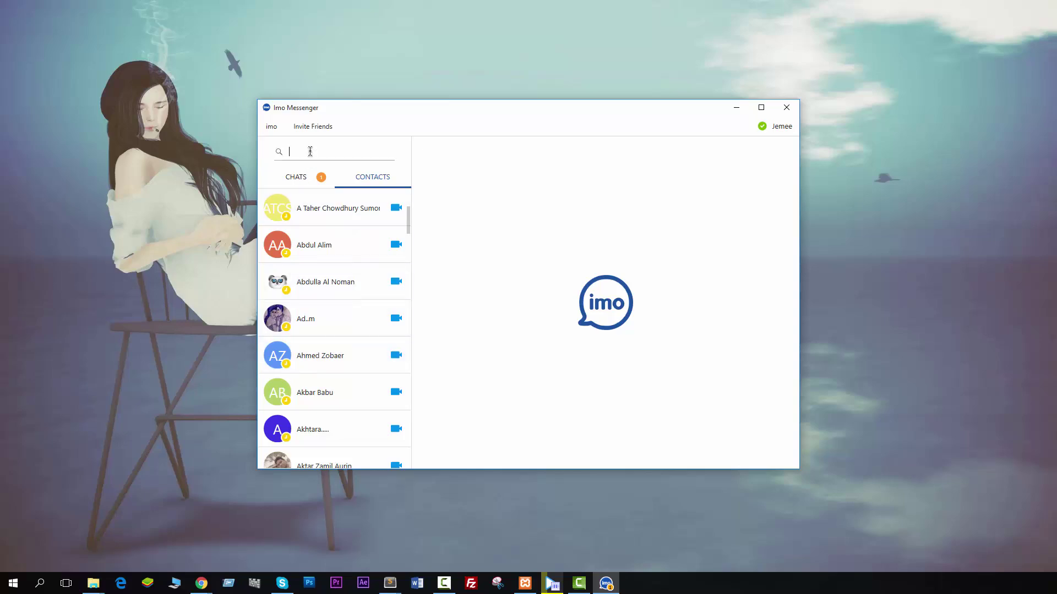
pyautogui.write('ovir')
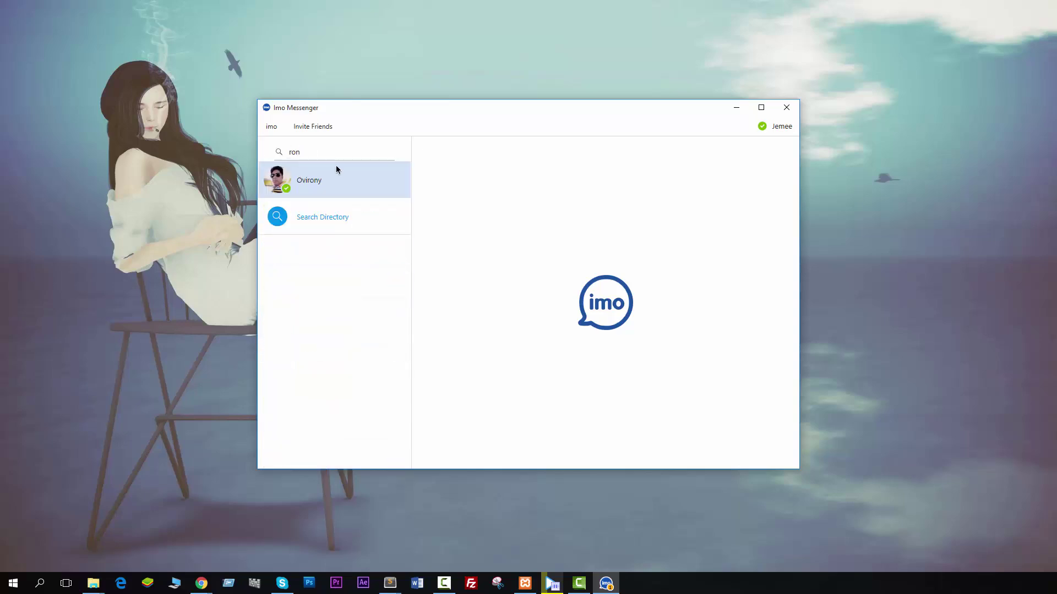
pyautogui.click(335, 172)
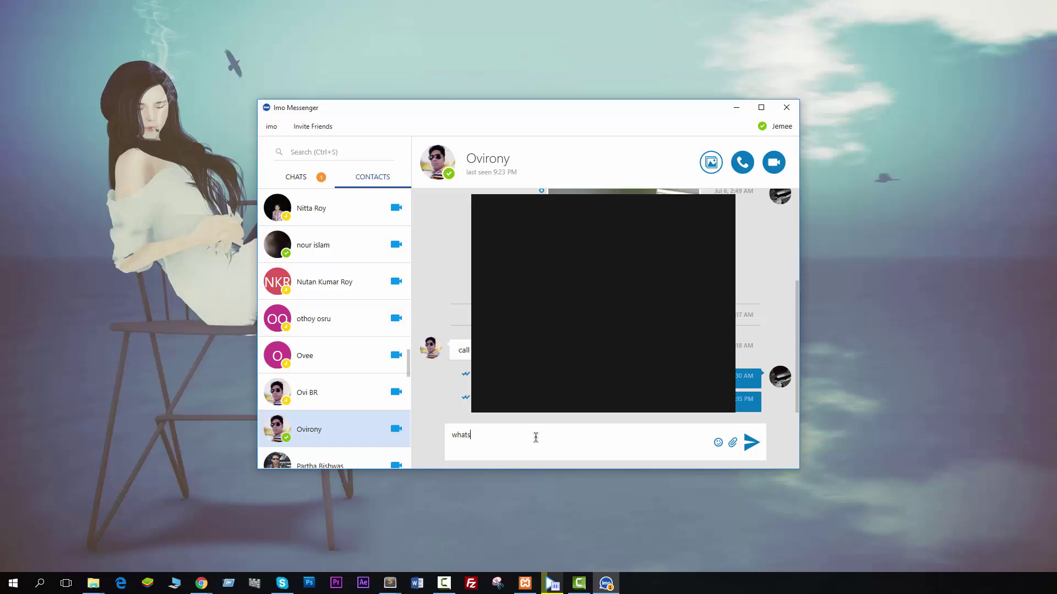
# Send the message 'whats up' to the contact.
pyautogui.click(535, 437)
pyautogui.write('whats up')
pyautogui.press('Return')
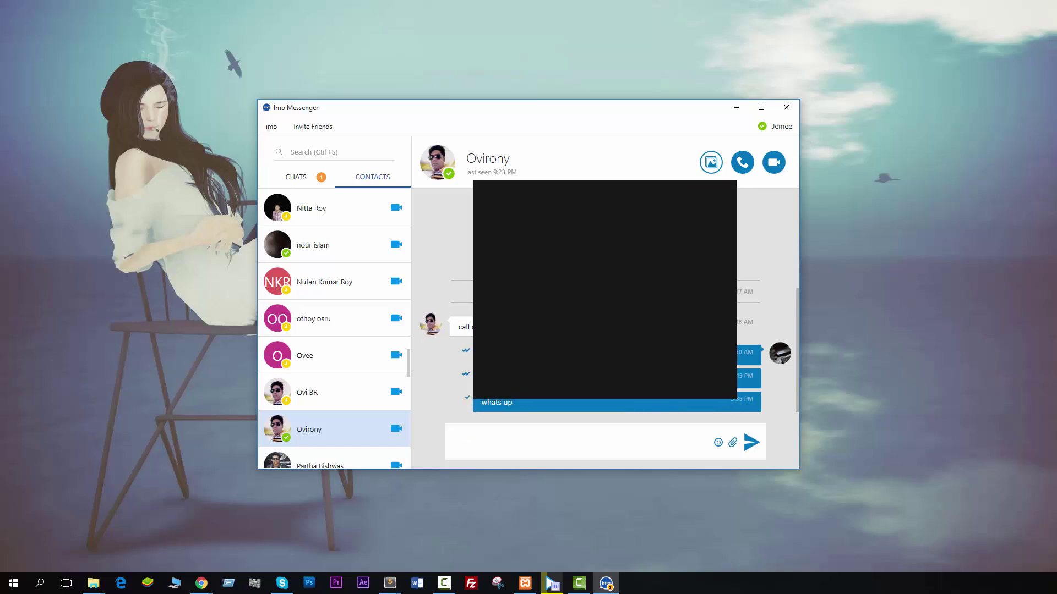
# Start a voice call with the contact, then refresh the desktop.
pyautogui.scroll(3, 394, 199)
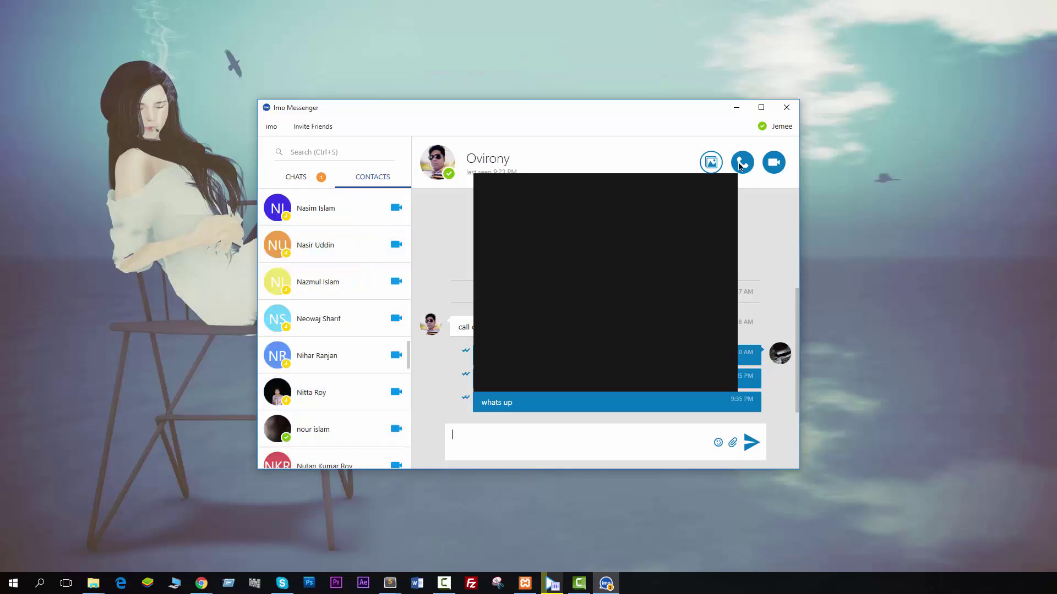
pyautogui.click(741, 166)
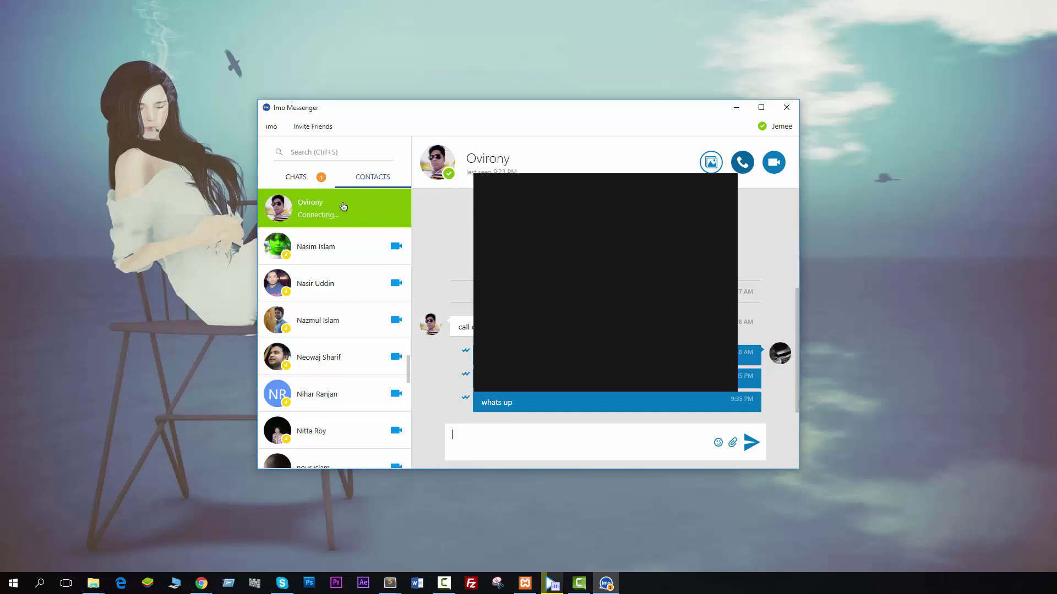
pyautogui.rightClick(665, 64)
pyautogui.click(688, 94)
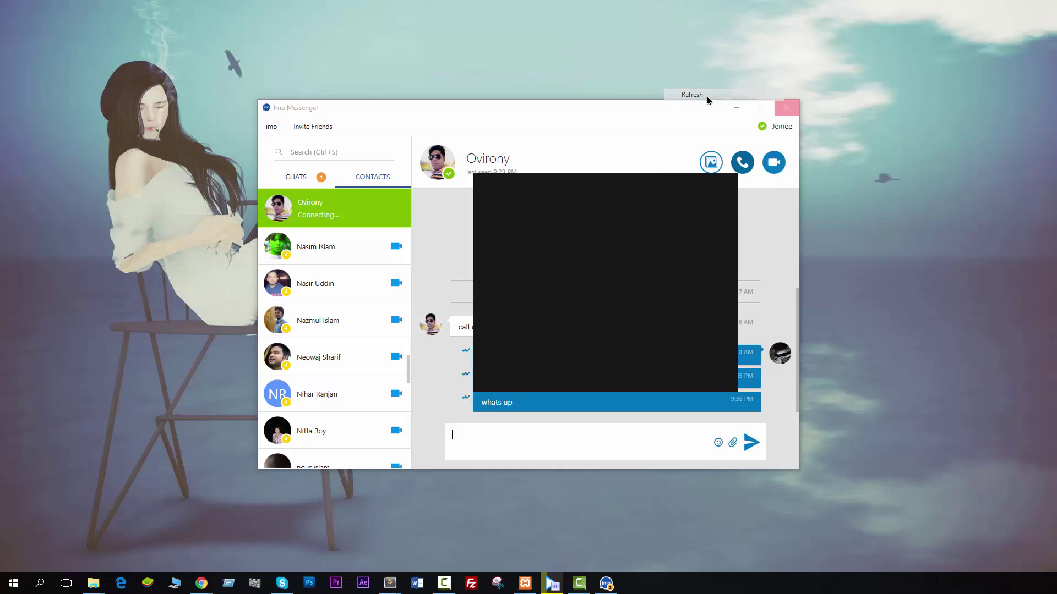